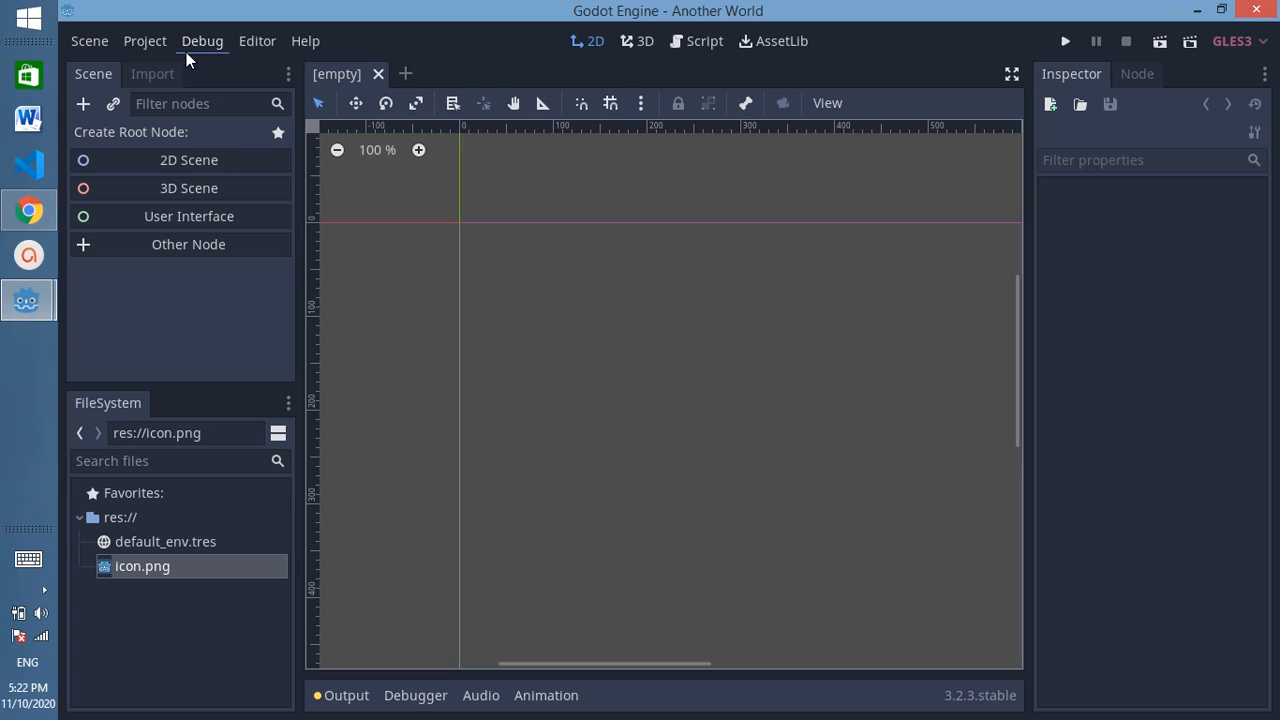
Examine the editor's scene, project, debug, editor and help commands
left_click(89, 44)
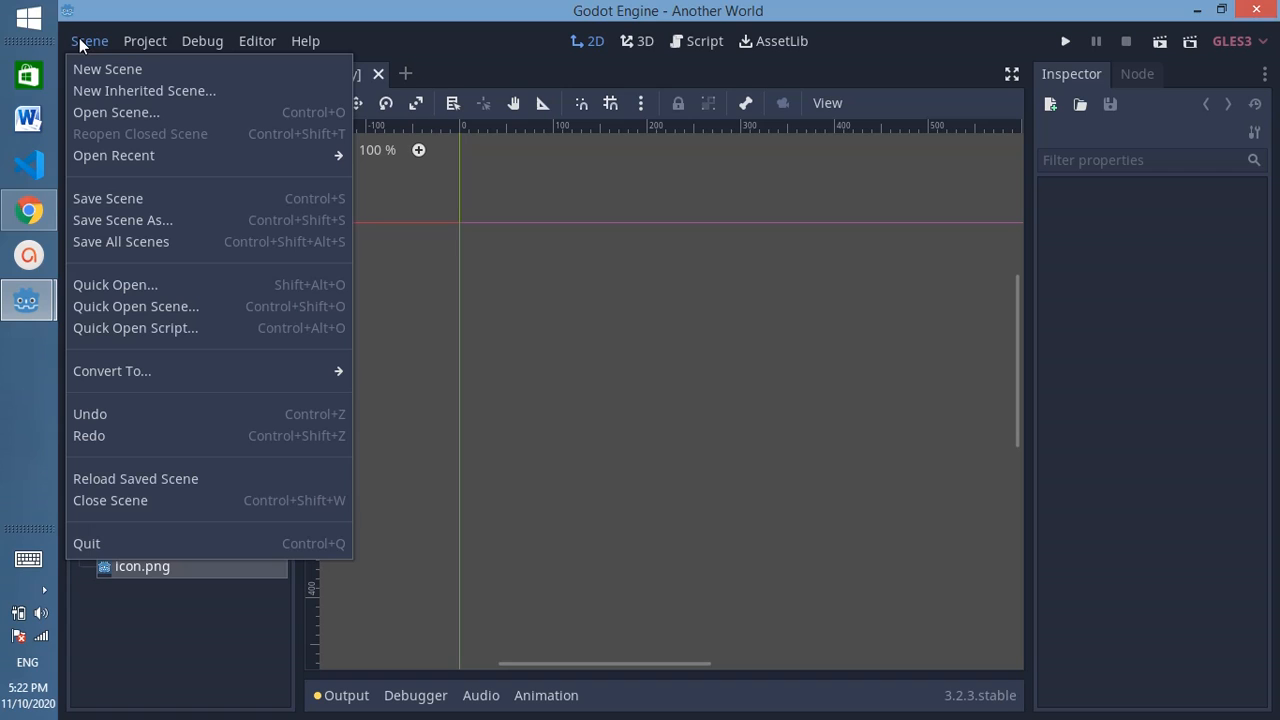
mouse_move(125, 30)
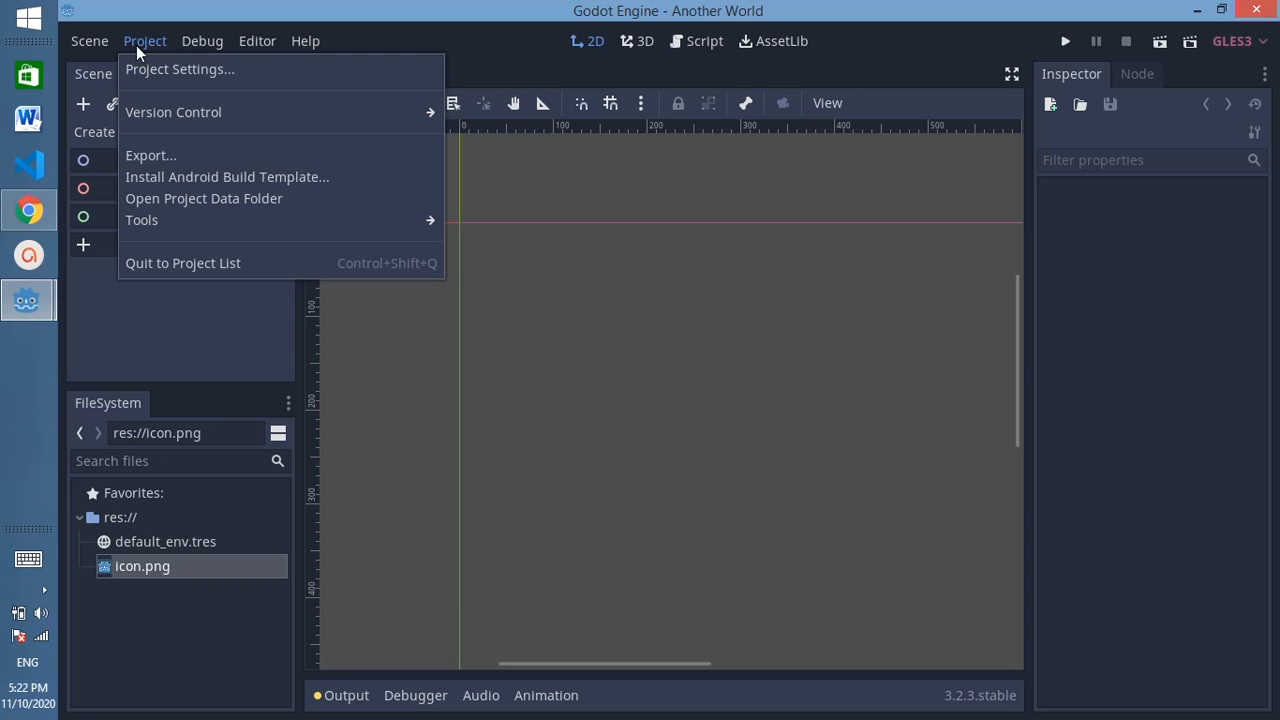
mouse_move(184, 53)
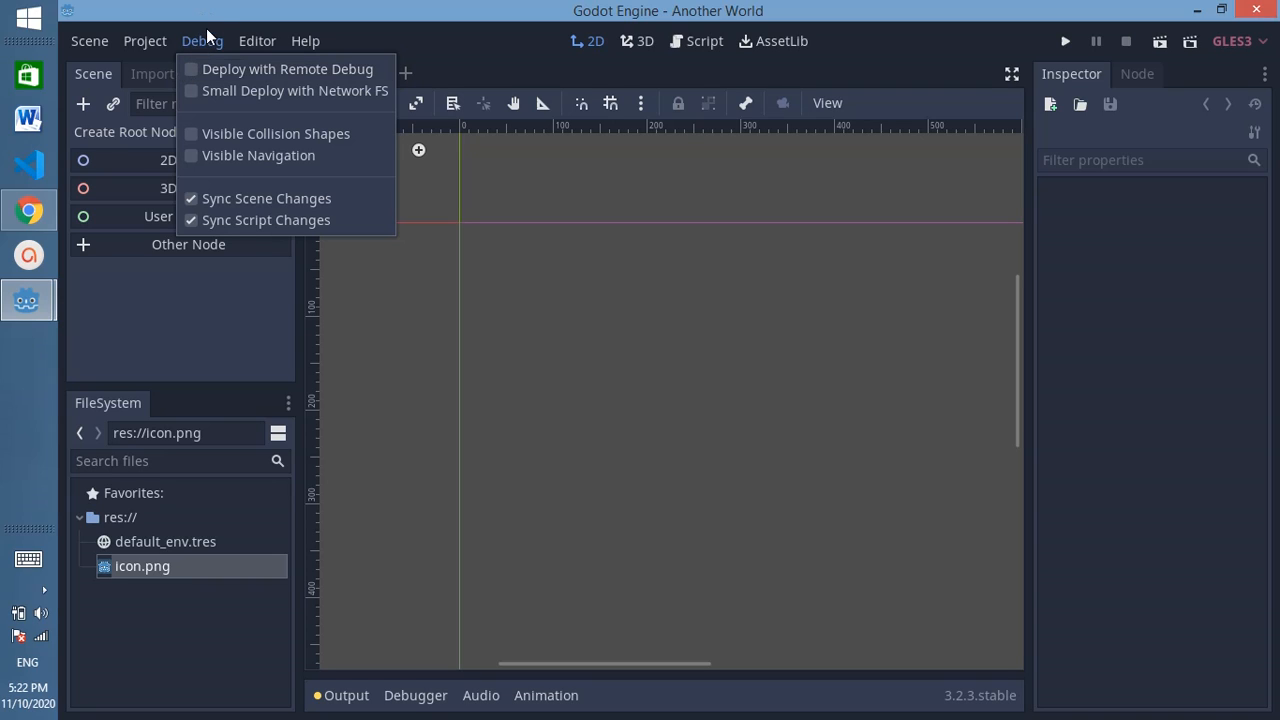
mouse_move(257, 46)
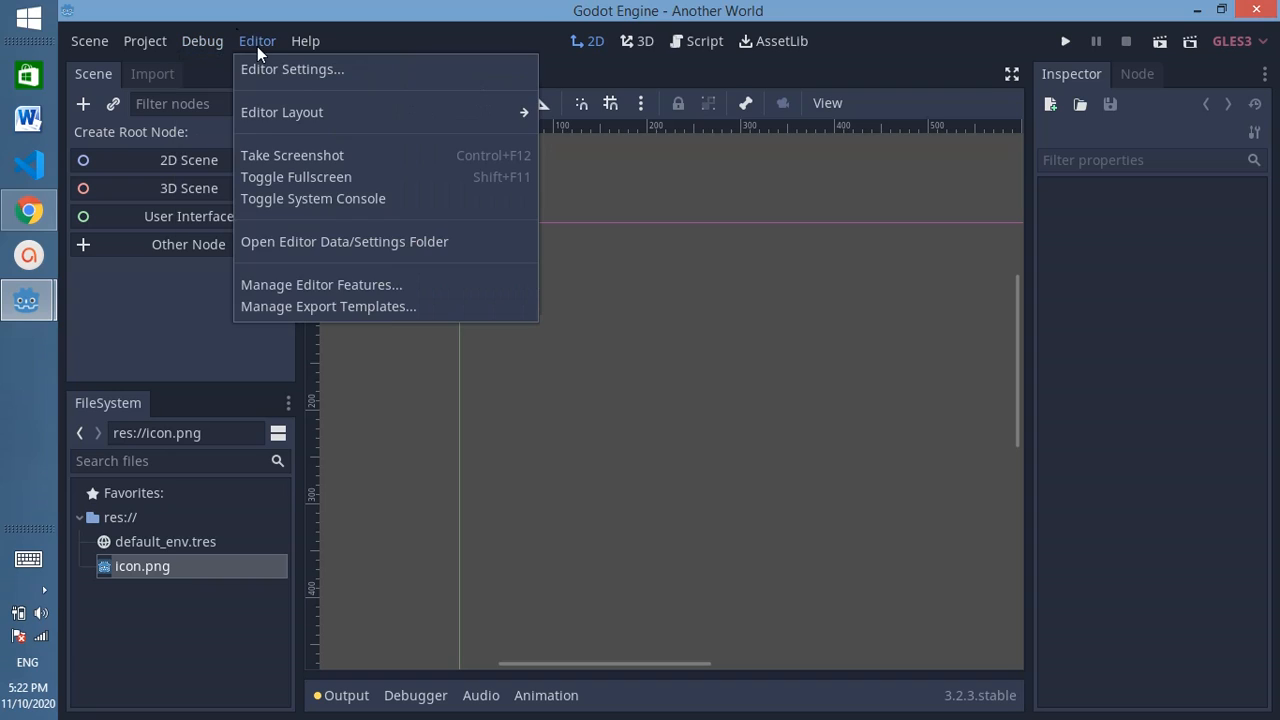
mouse_move(244, 123)
mouse_move(308, 41)
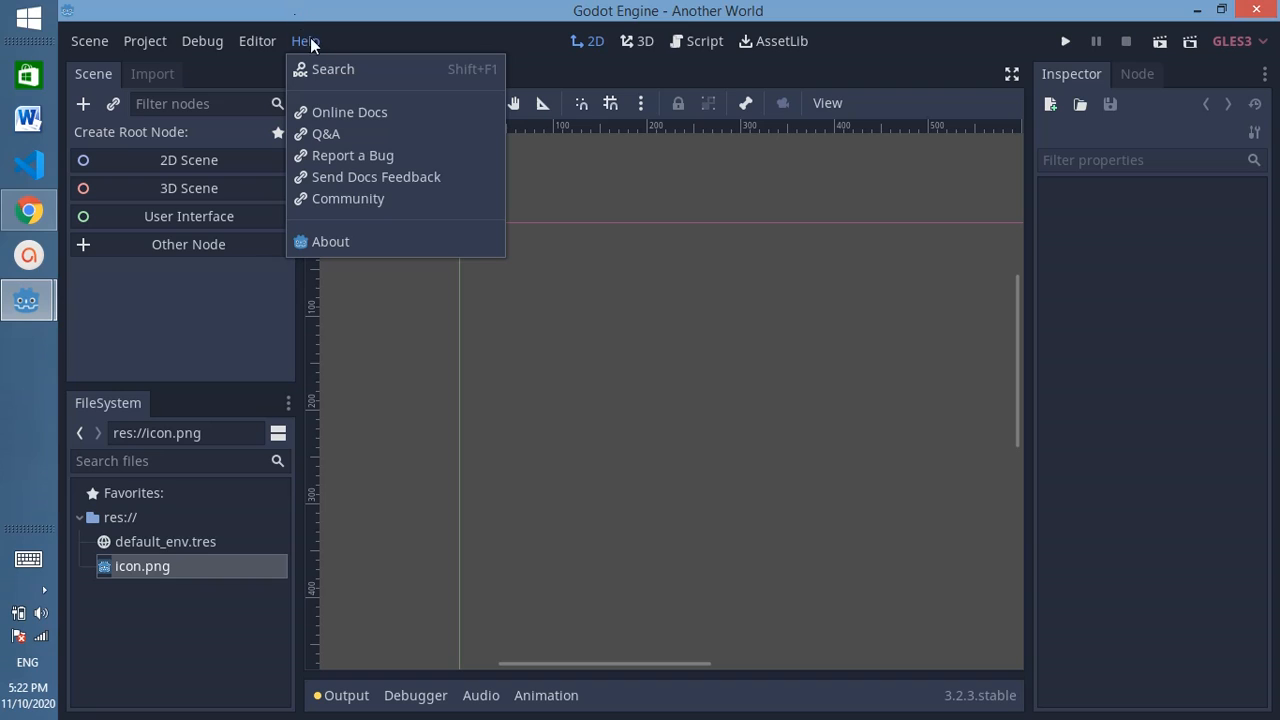
left_click(129, 320)
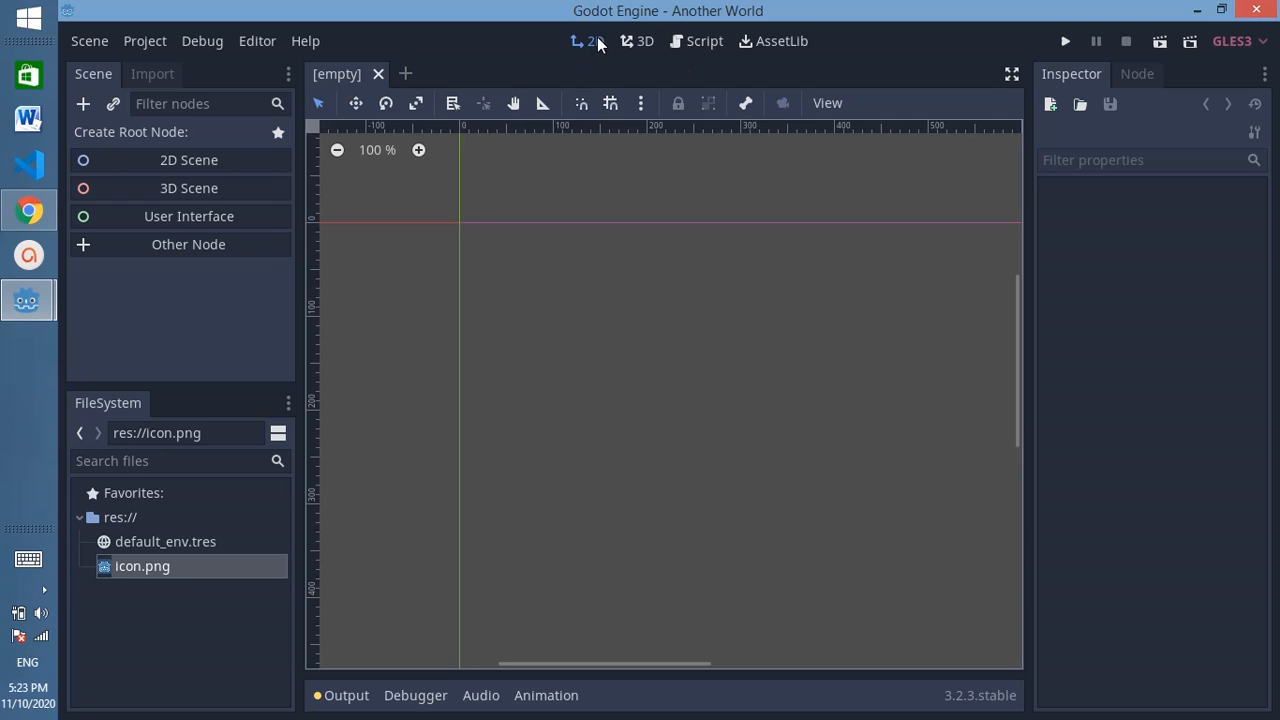
Examine the 3D, Script and AssetLib workspaces, and return to the 2D workspace
left_click(643, 41)
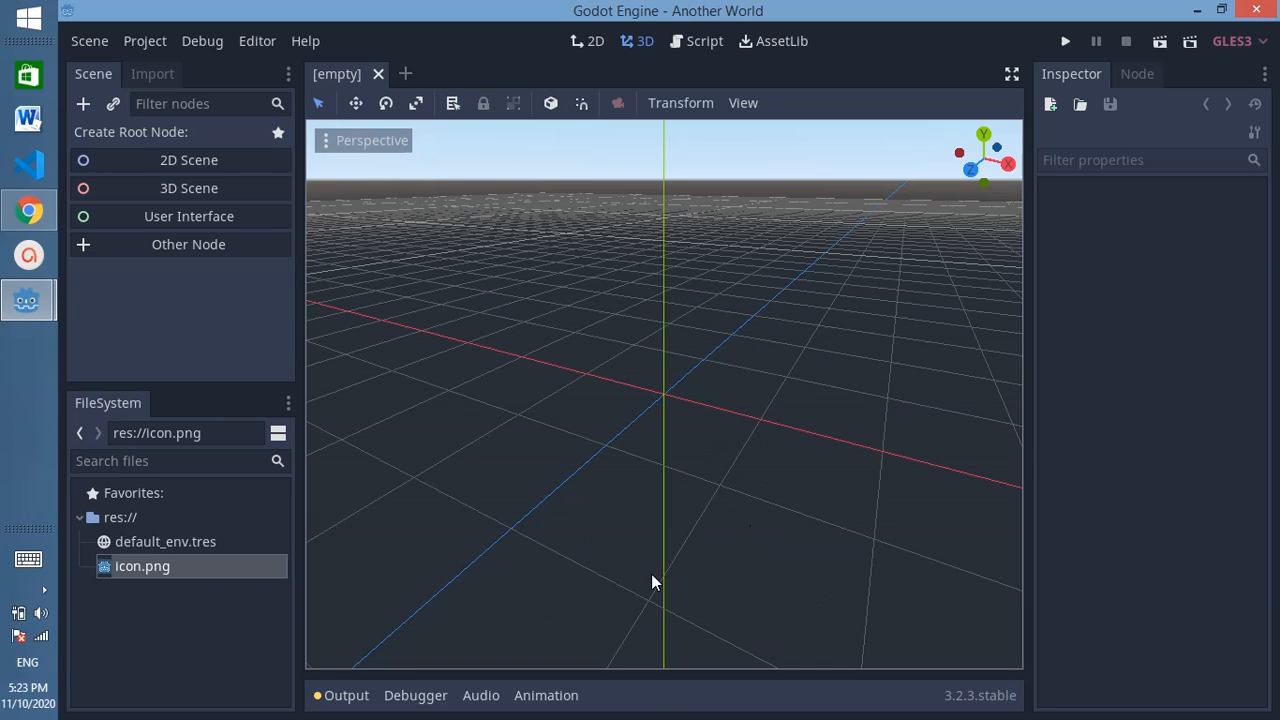
left_click(700, 41)
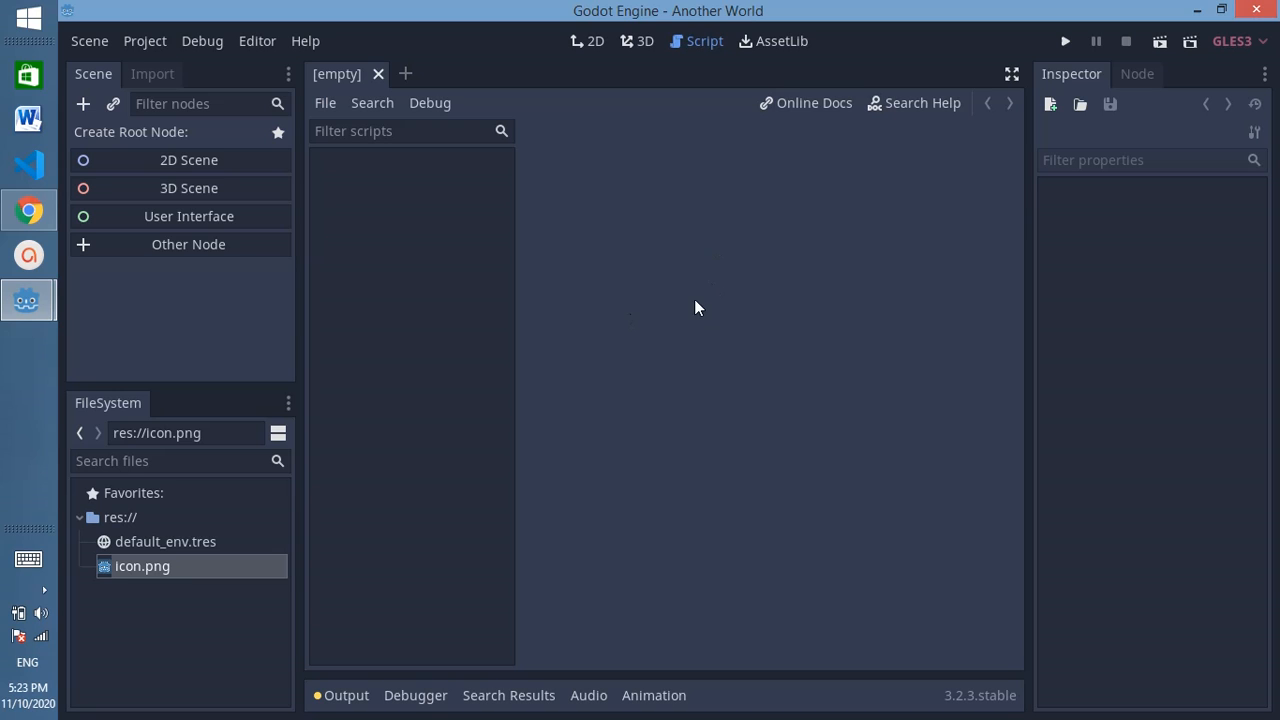
left_click(778, 45)
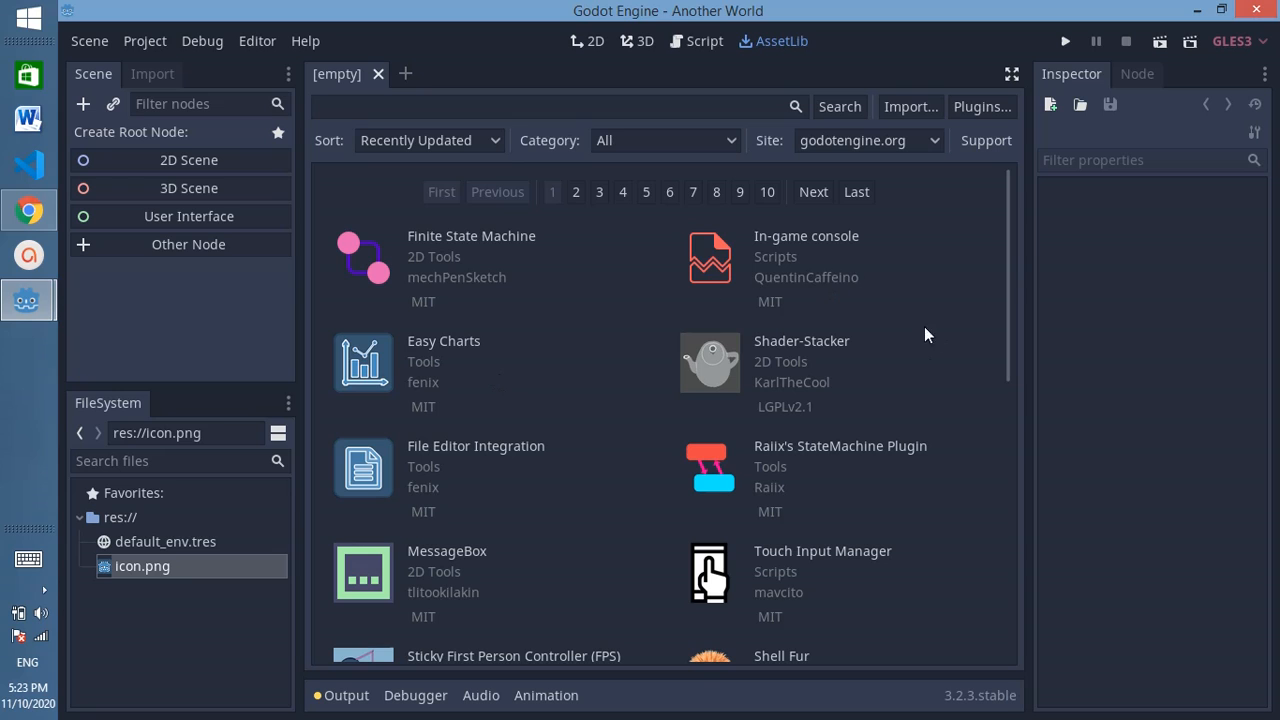
left_click_drag(1009, 259, 991, 219)
left_click_drag(1008, 257, 985, 610)
left_click_drag(962, 712, 744, 38)
left_click(645, 48)
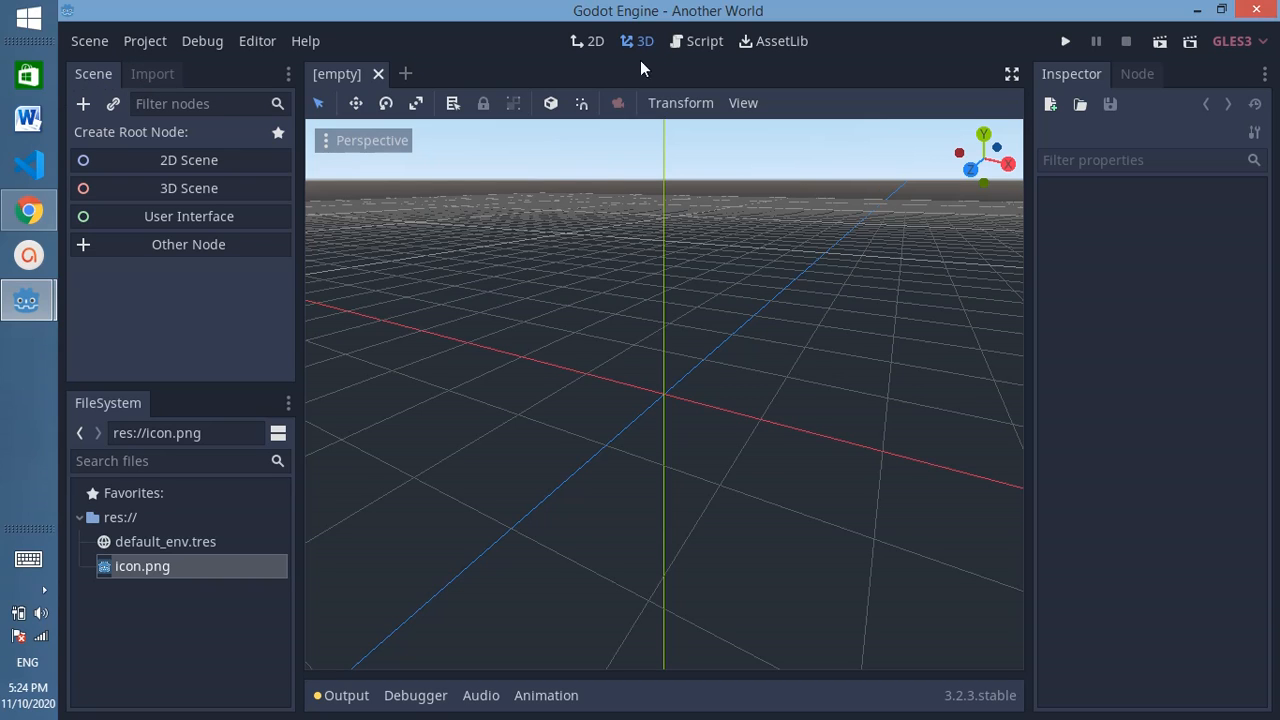
left_click(588, 41)
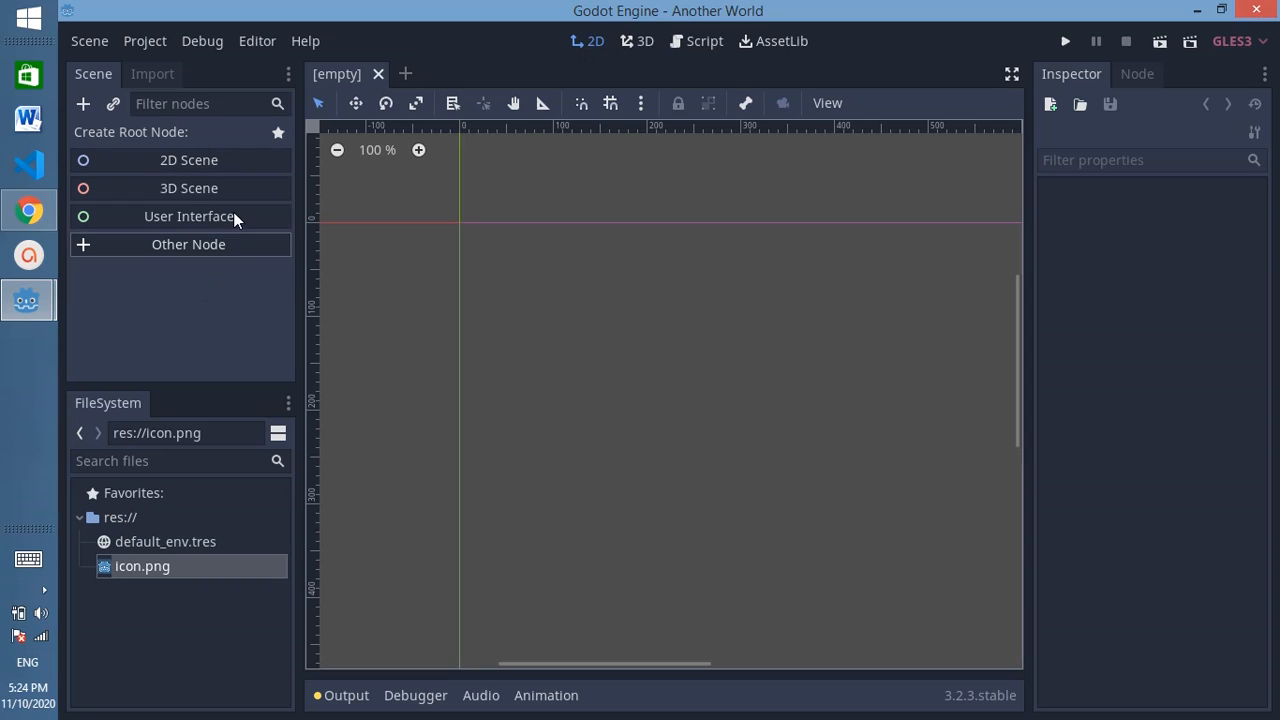
left_click(223, 100)
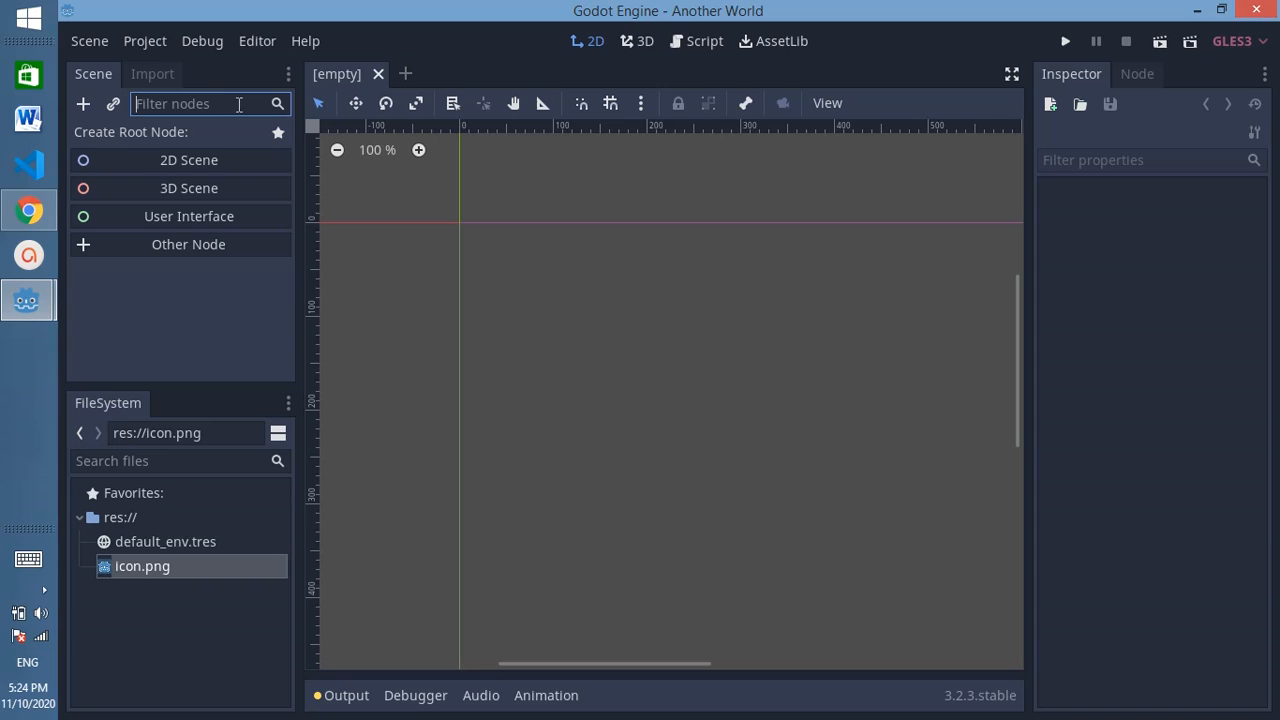
type("fi")
key("BackSpace")
key("BackSpace")
left_click(84, 104)
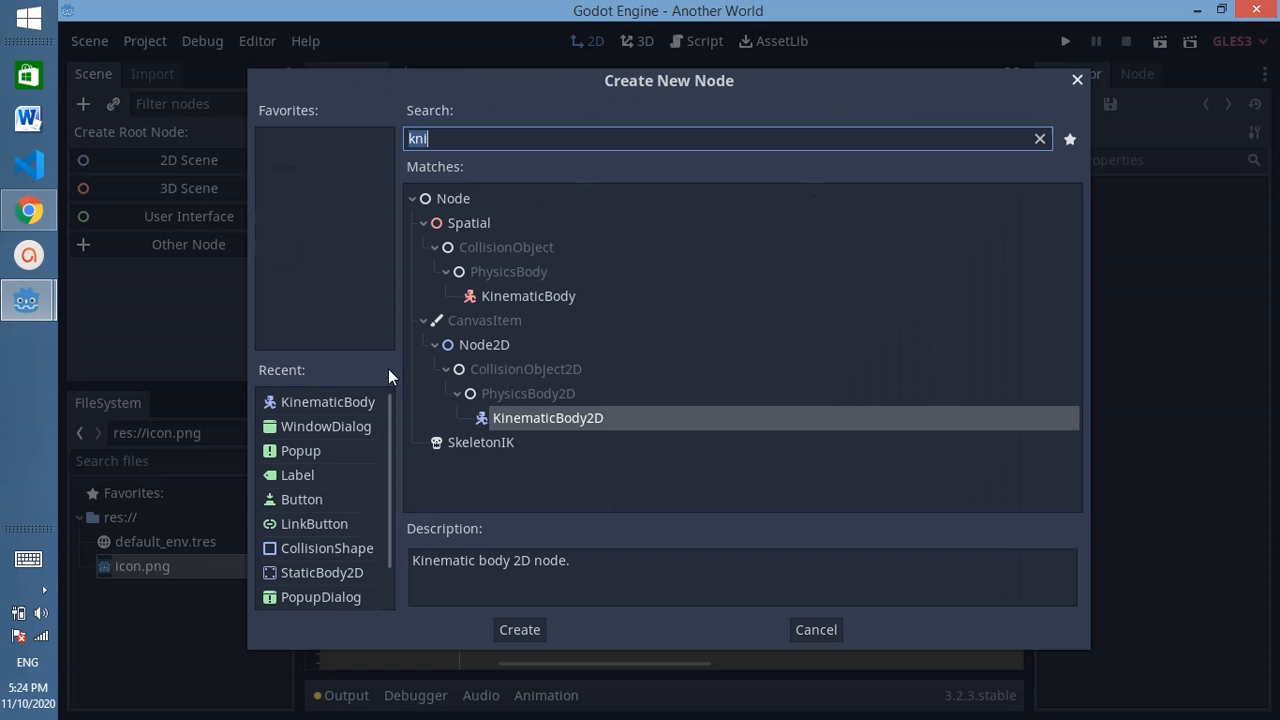
left_click(1078, 80)
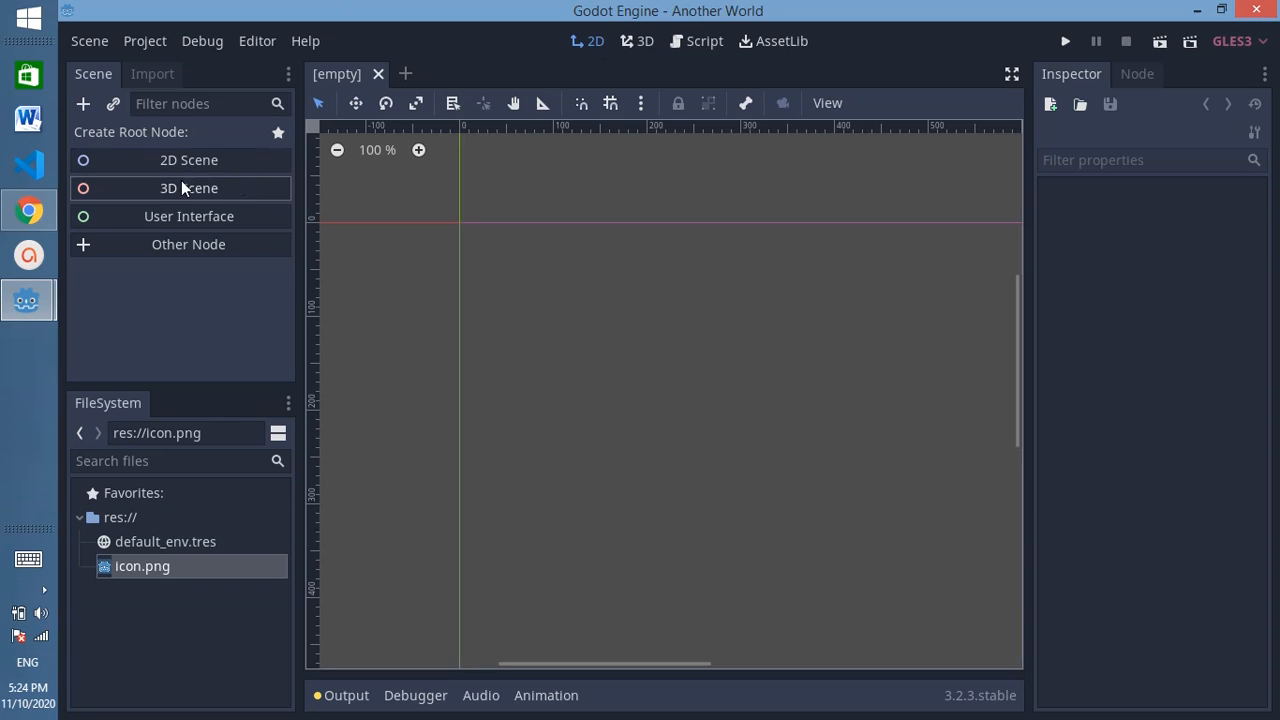
Create a 2D scene root node in the empty scene and select it
left_click(146, 168)
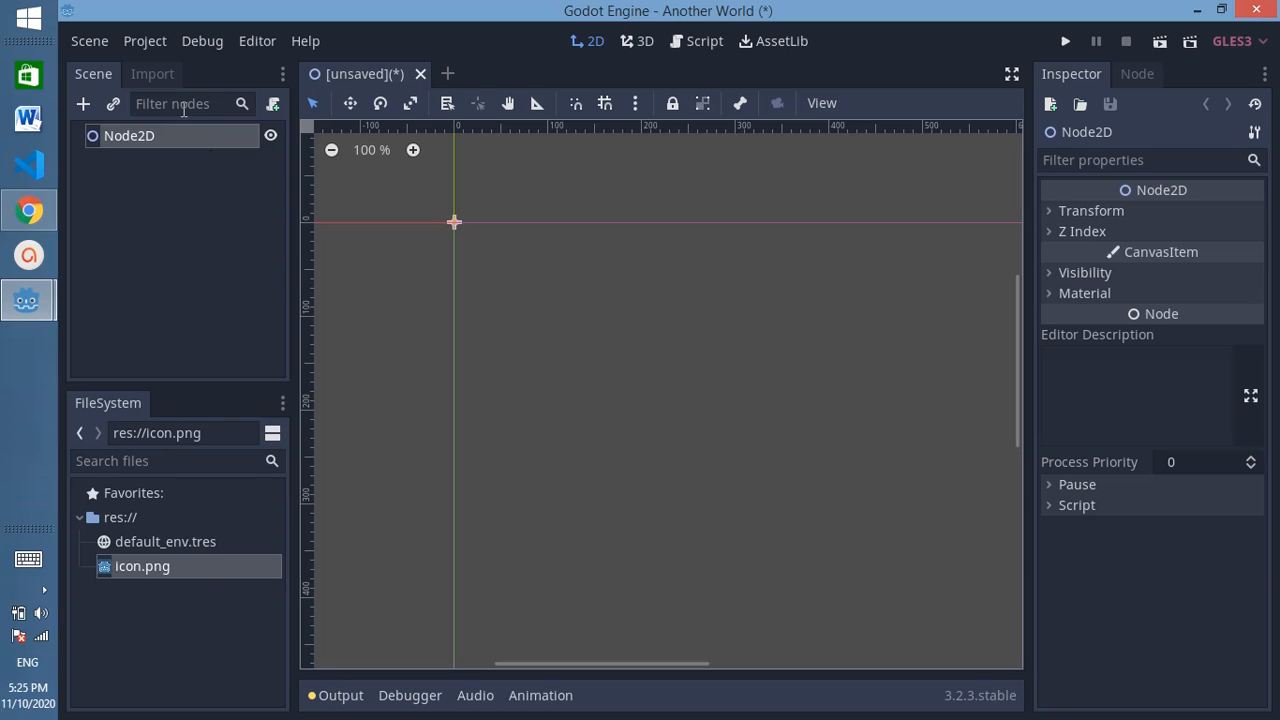
left_click(186, 220)
left_click(180, 137)
left_click(194, 139)
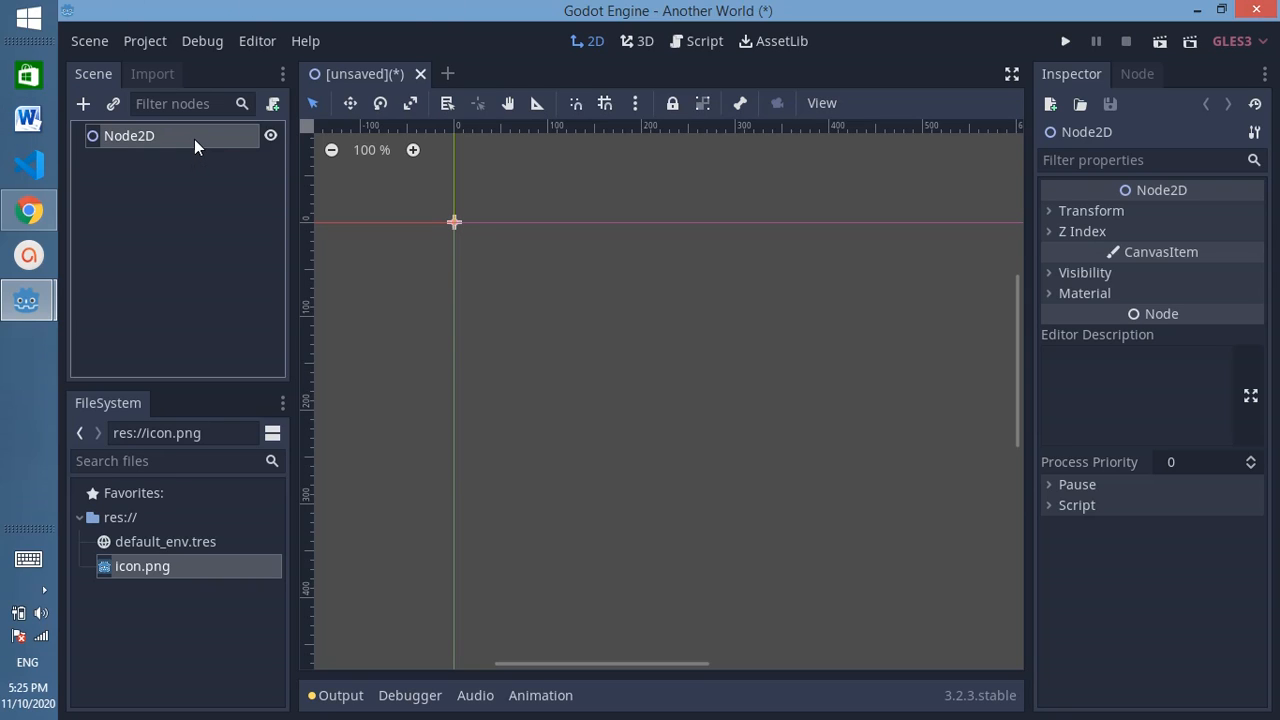
Browse the node types available for a new child node, including those grouped under Node2D
left_click(83, 104)
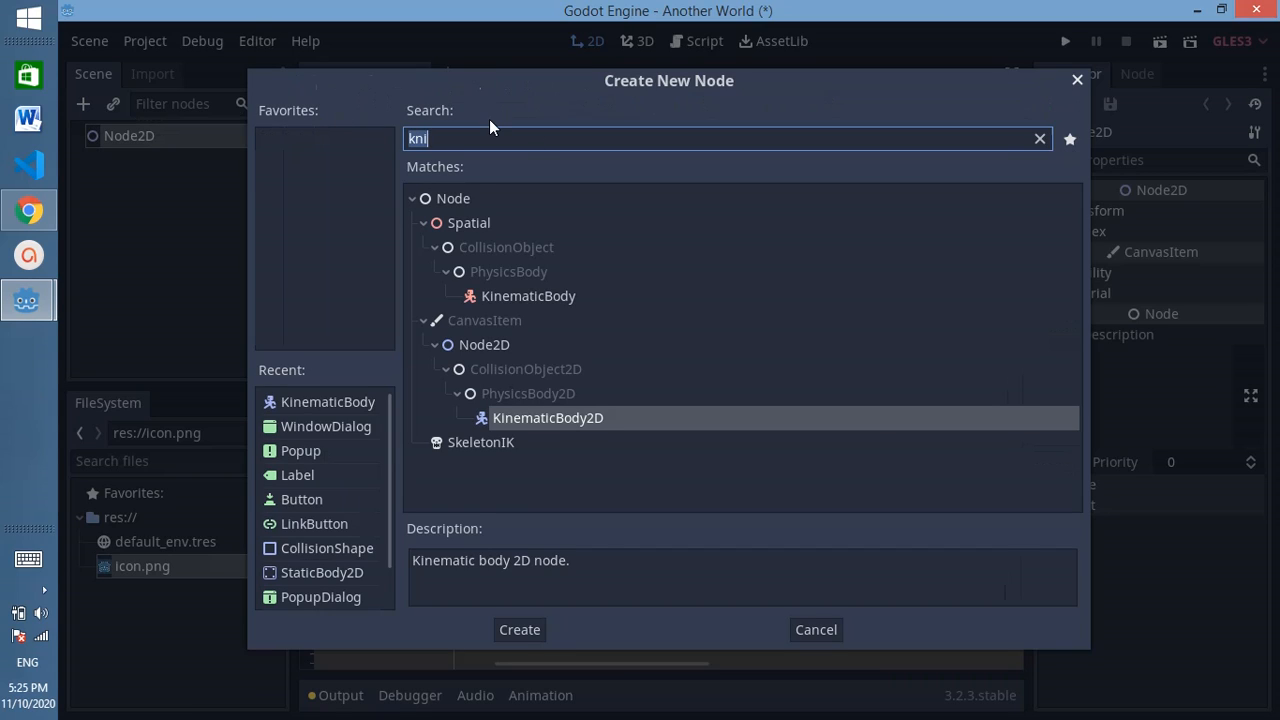
key("BackSpace")
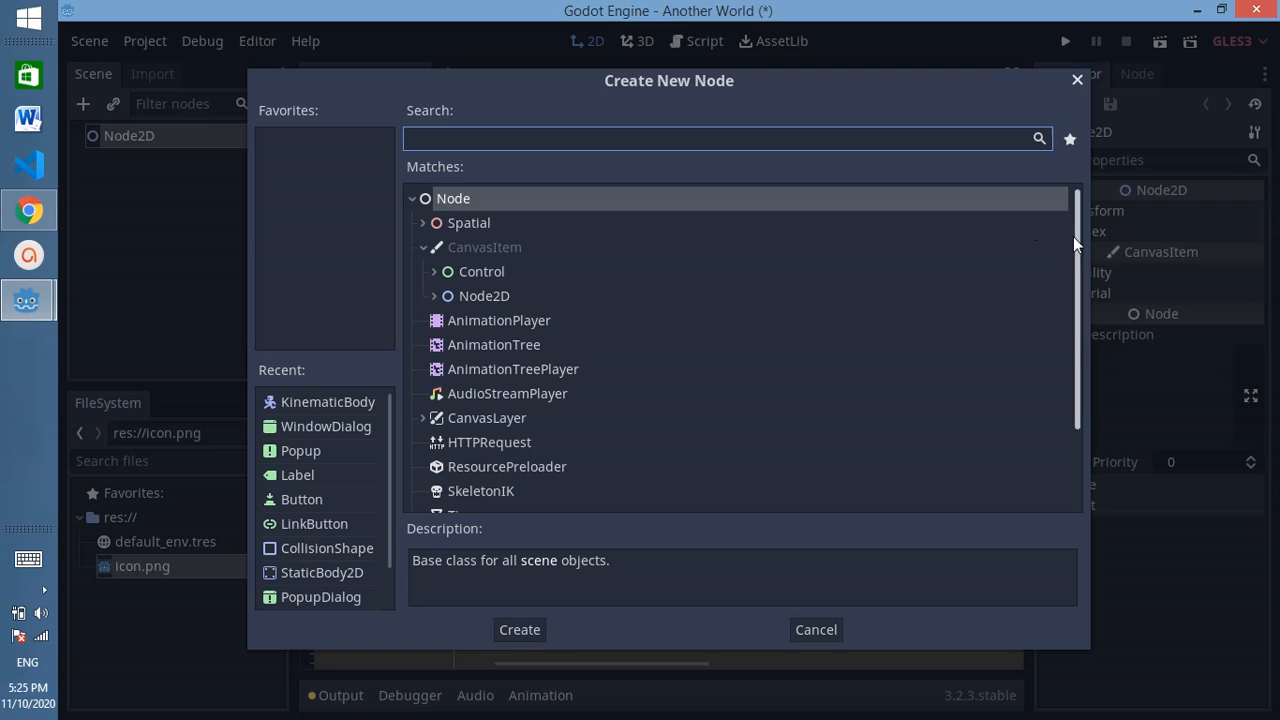
left_click_drag(1073, 236, 1045, 509)
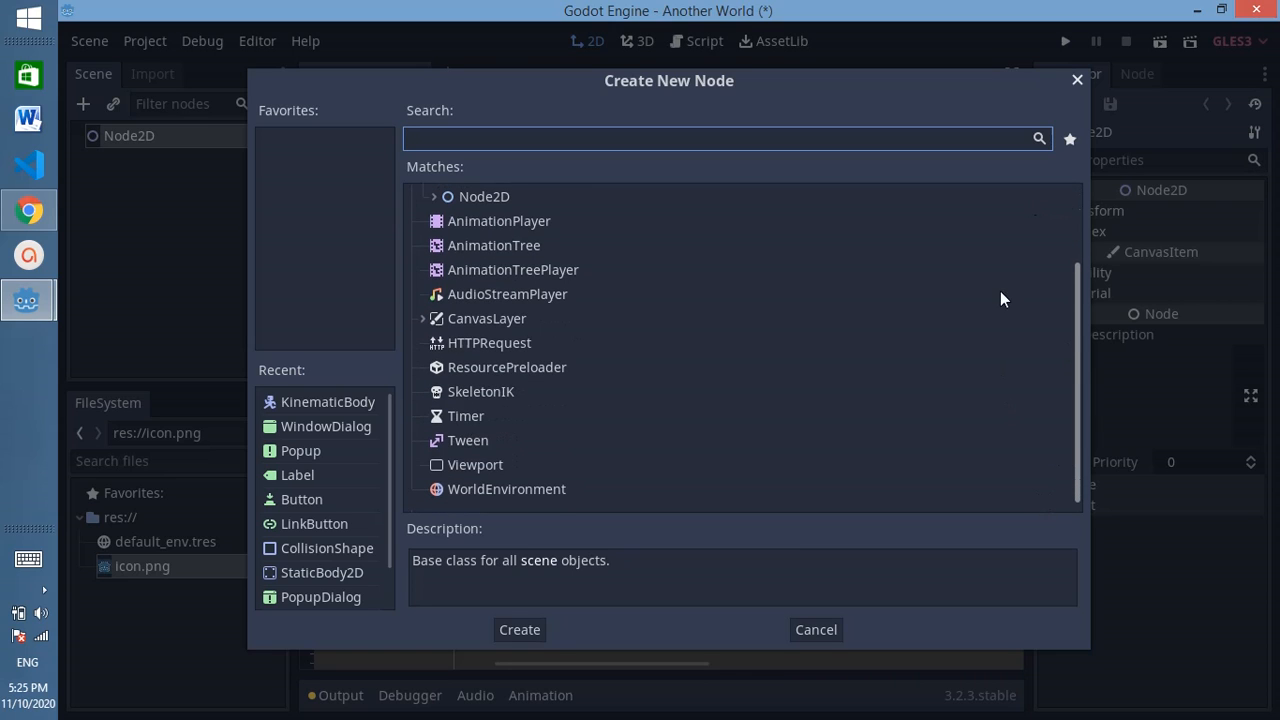
scroll(1000, 291, "up", 3)
left_click(438, 270)
left_click(438, 270)
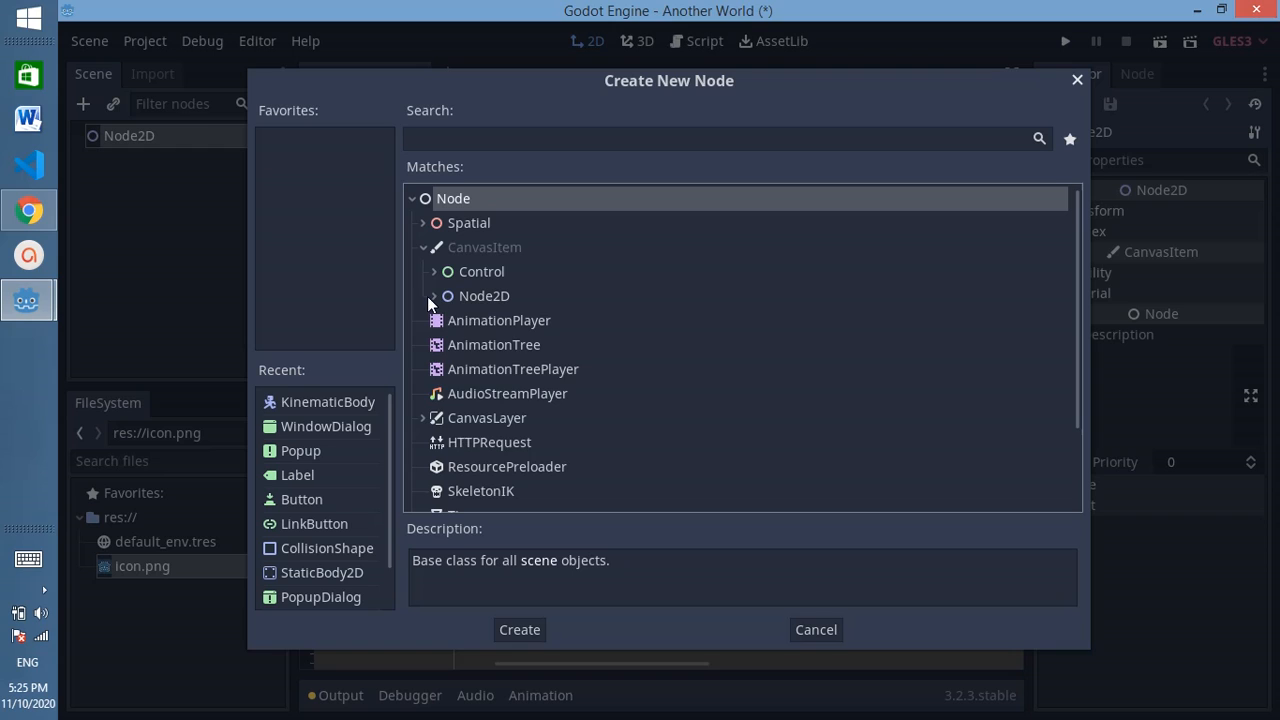
left_click(431, 298)
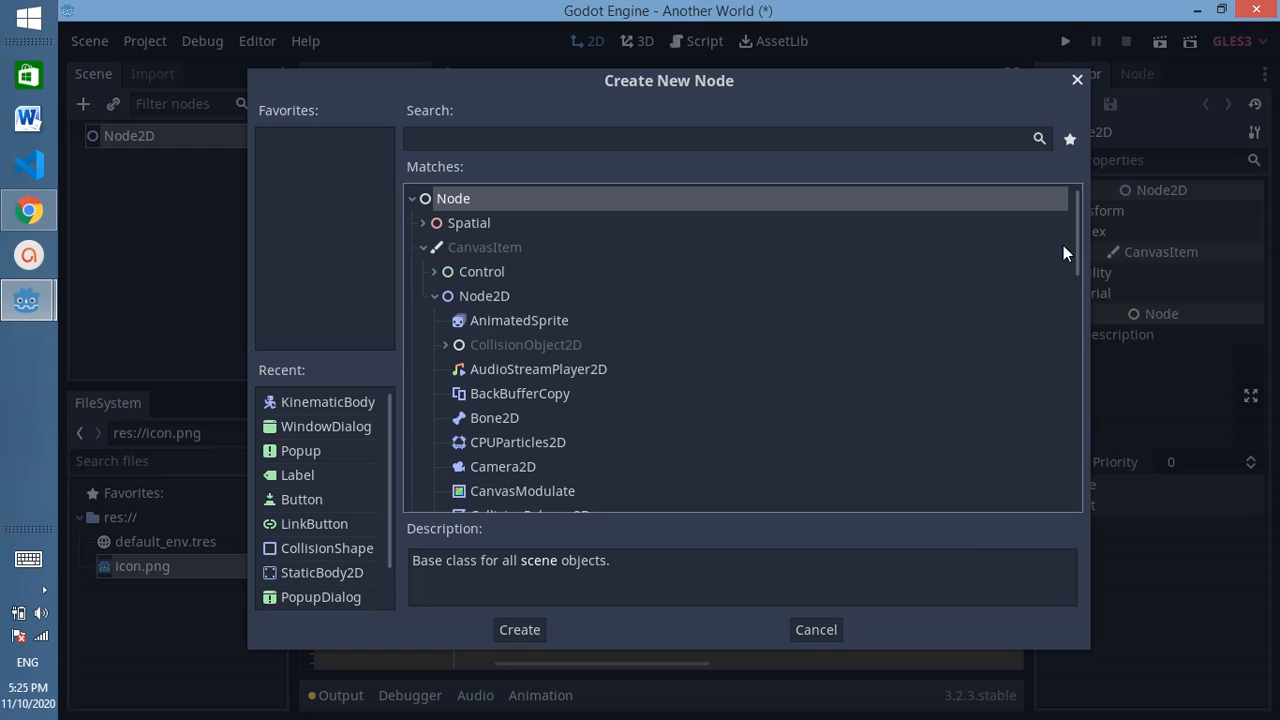
left_click_drag(1072, 251, 1086, 201)
left_click(434, 296)
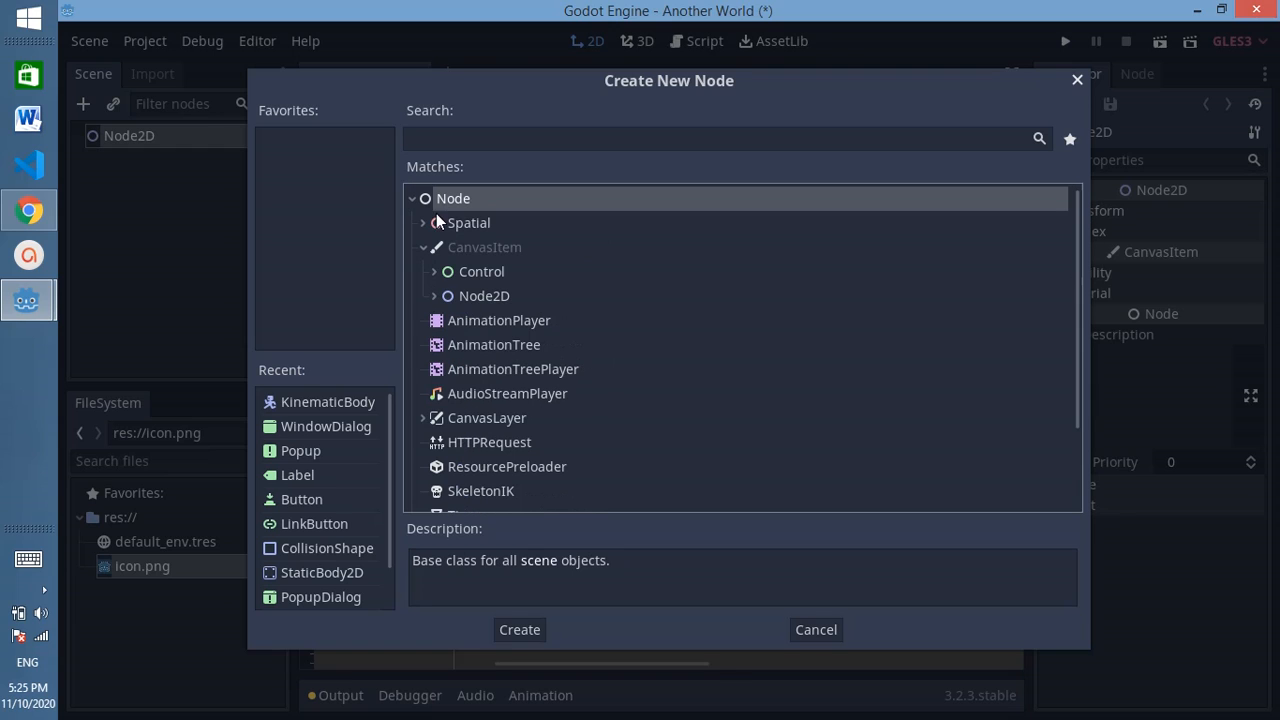
Search the node types for "kni" and add a KinematicBody2D as a child of the Node2D root
left_click(457, 137)
type("knim")
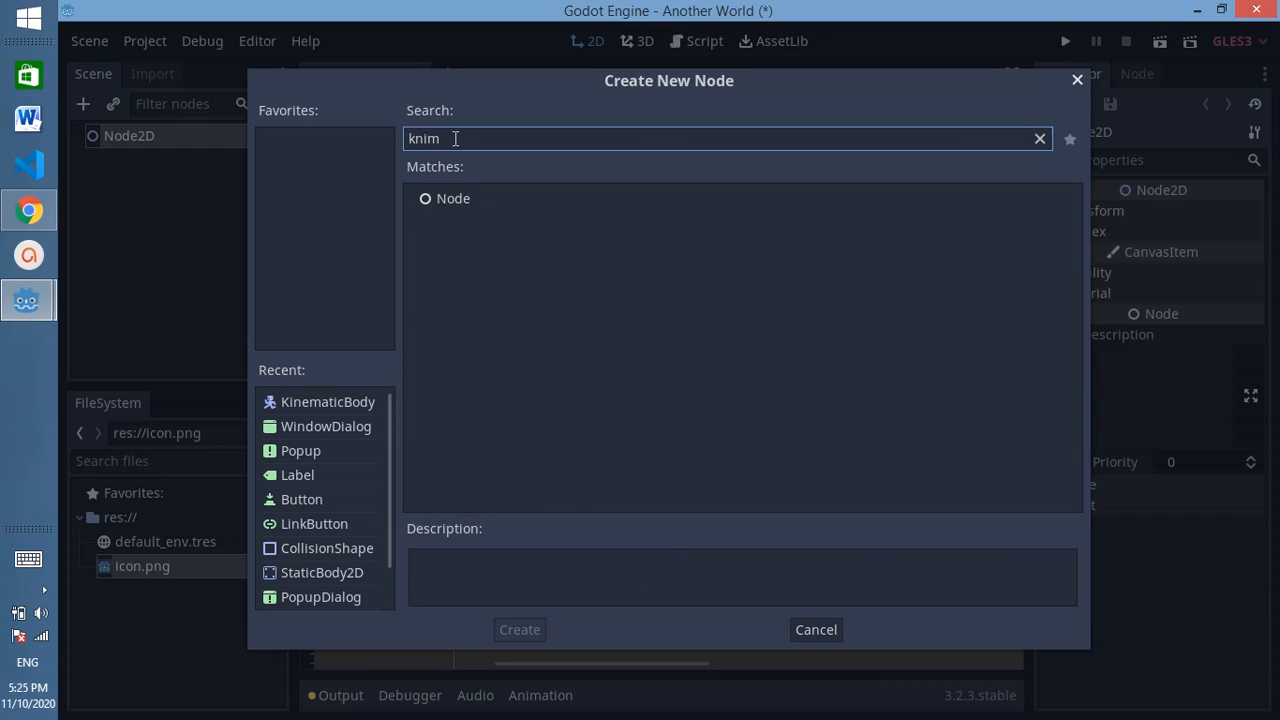
key("BackSpace")
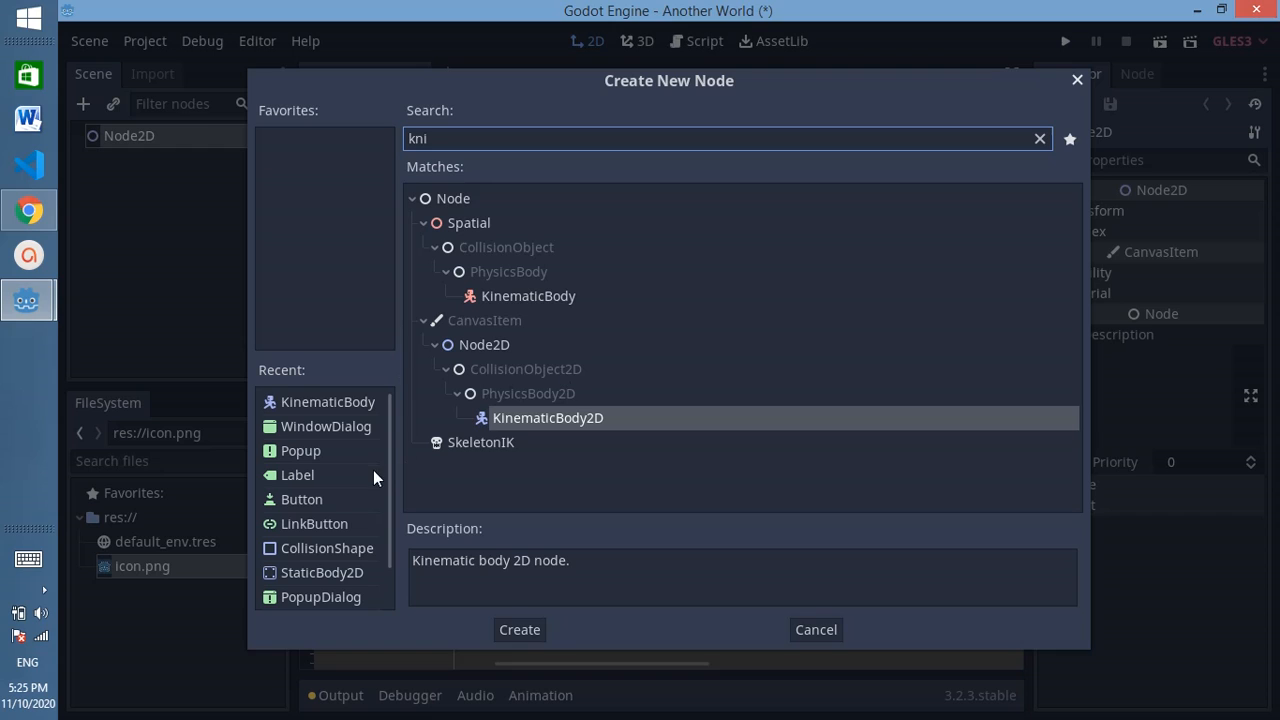
left_click(482, 427)
double_click(482, 427)
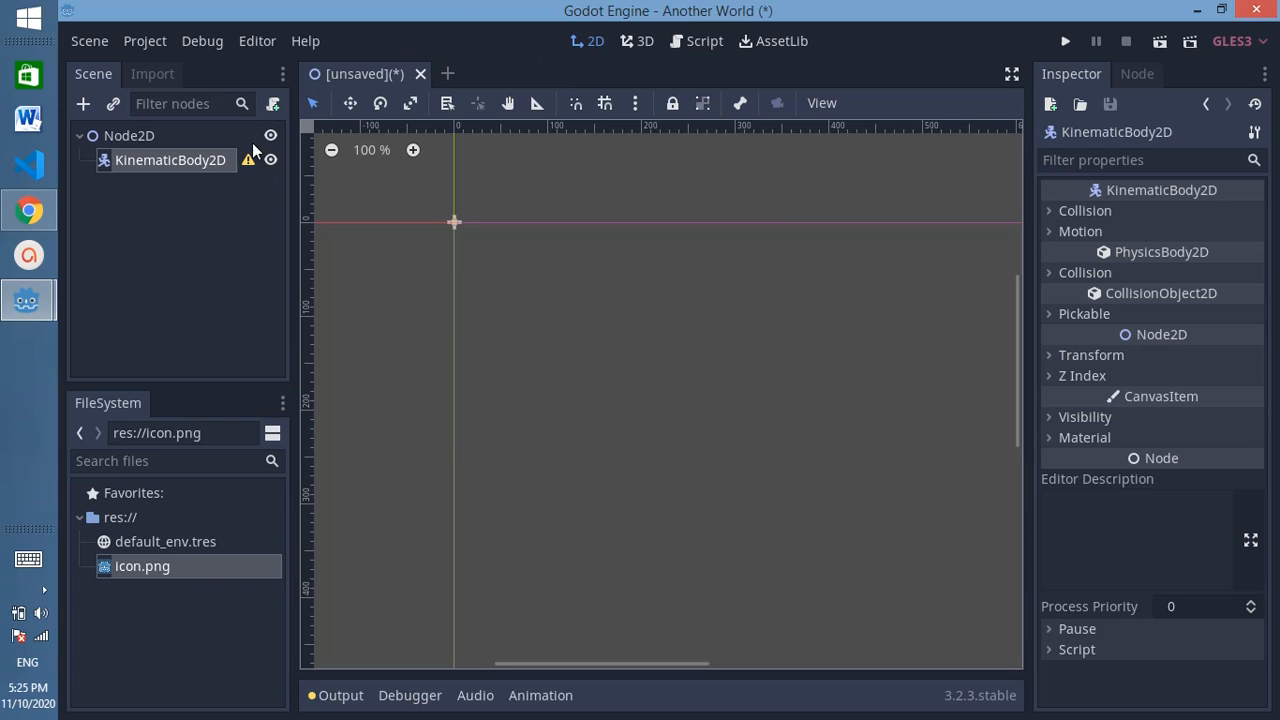
Examine the import settings of icon.png and return to the scene tree
left_click(110, 136)
left_click(140, 160)
left_click(155, 74)
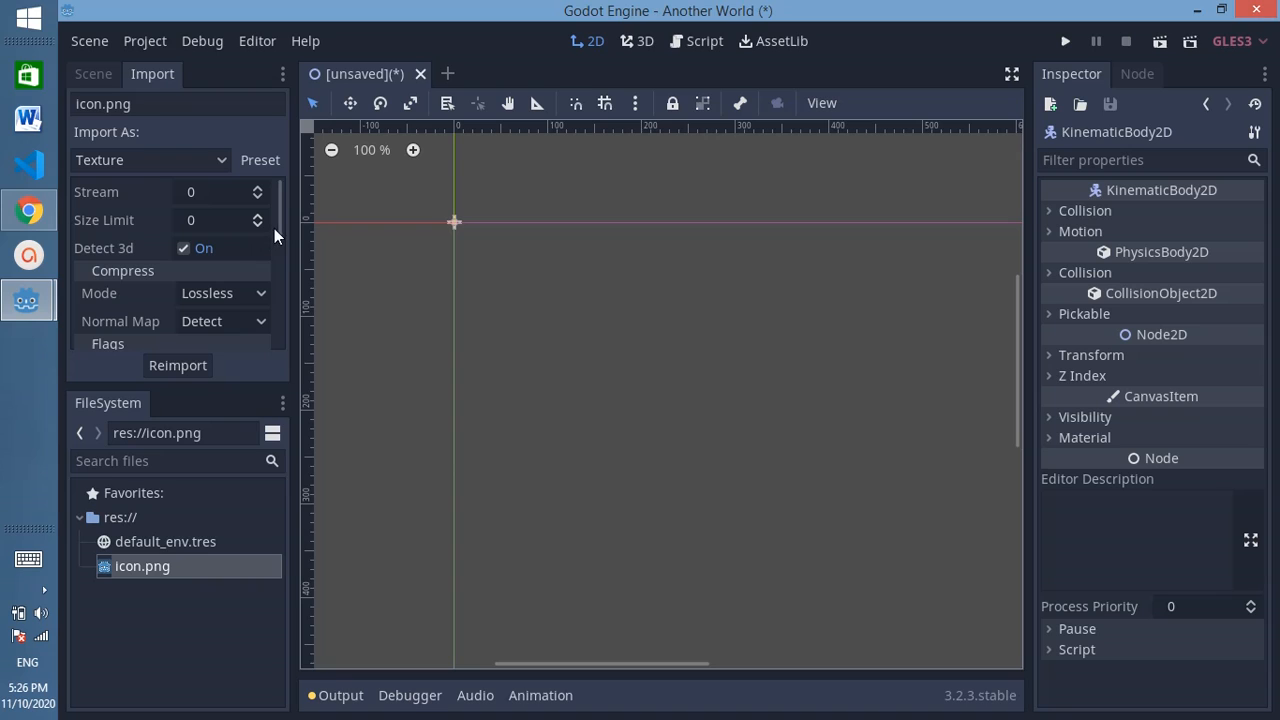
scroll(280, 234, "down", 5)
scroll(275, 250, "up", 1)
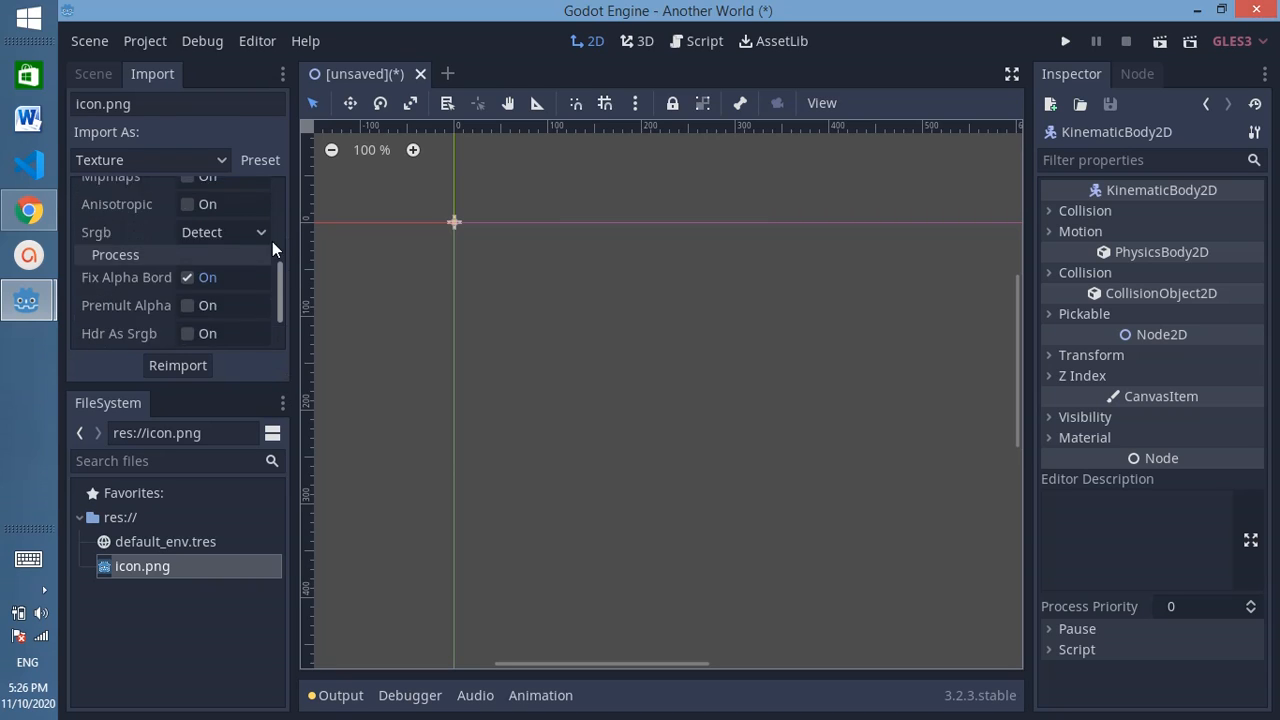
scroll(273, 245, "up", 4)
left_click(108, 74)
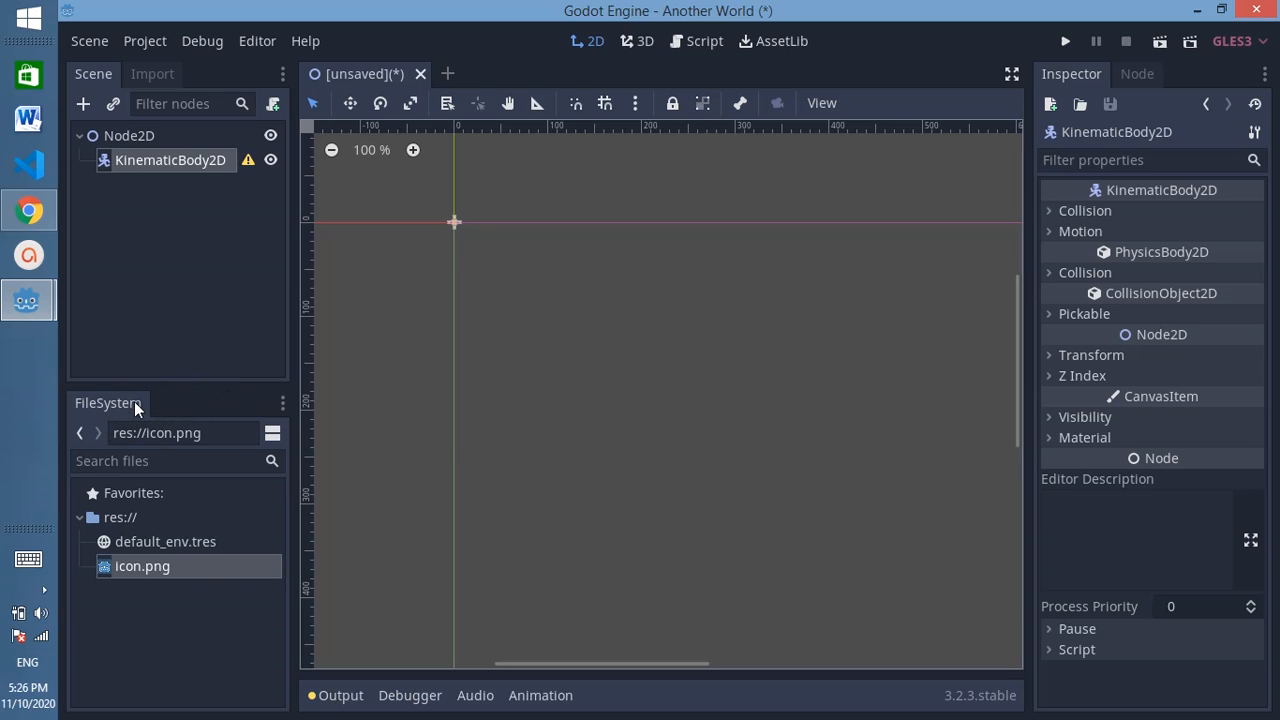
Examine the project files default_env.tres and icon.png in the res:// folder, and collapse the folder
left_click(79, 433)
left_click(97, 433)
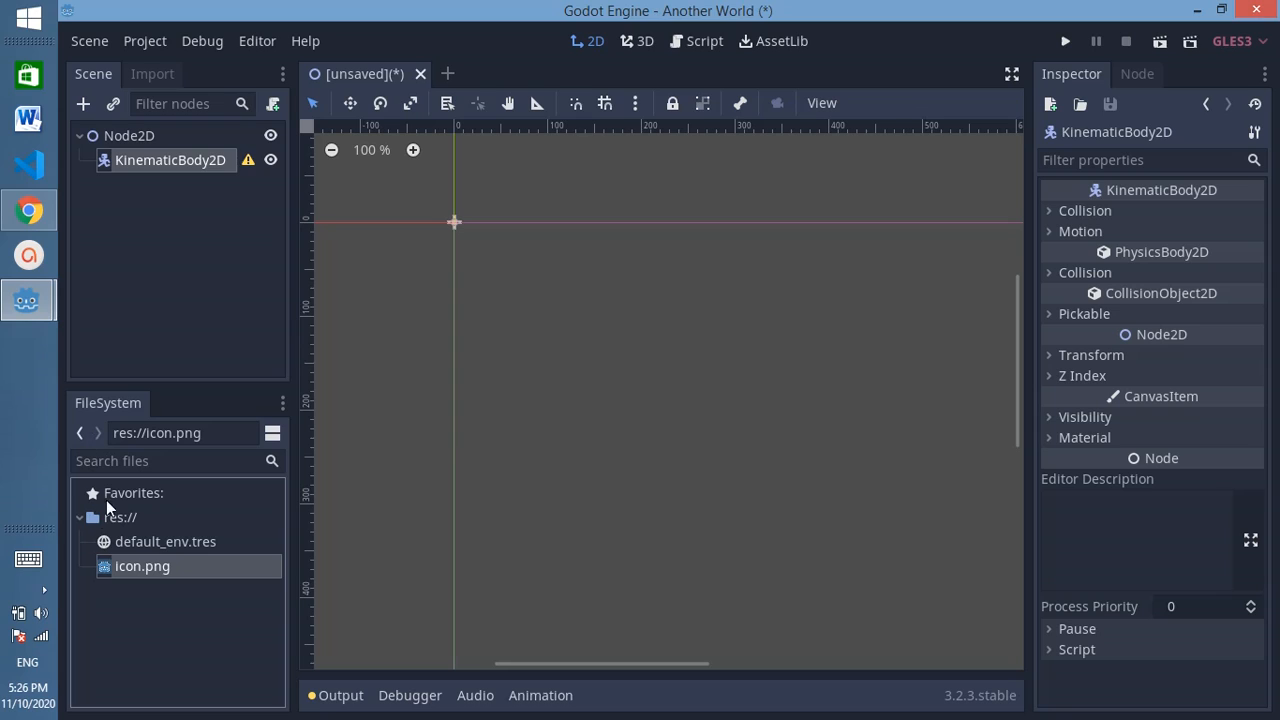
left_click(83, 517)
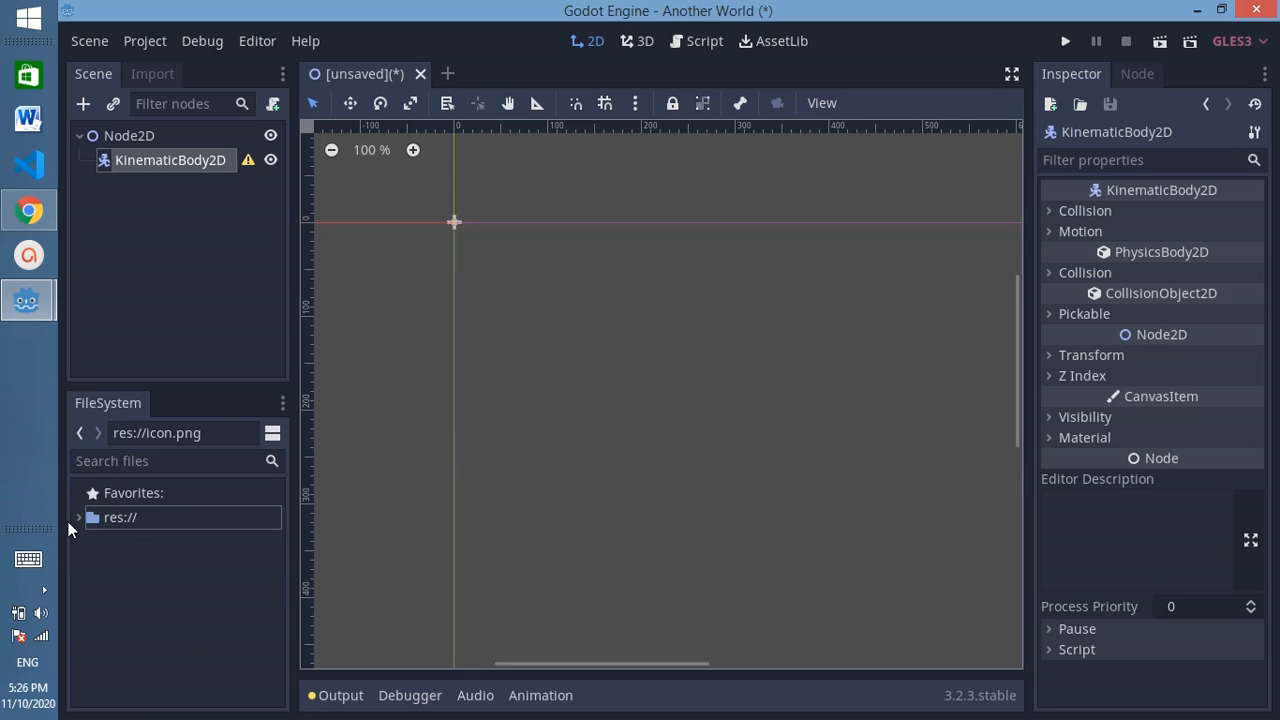
left_click(73, 524)
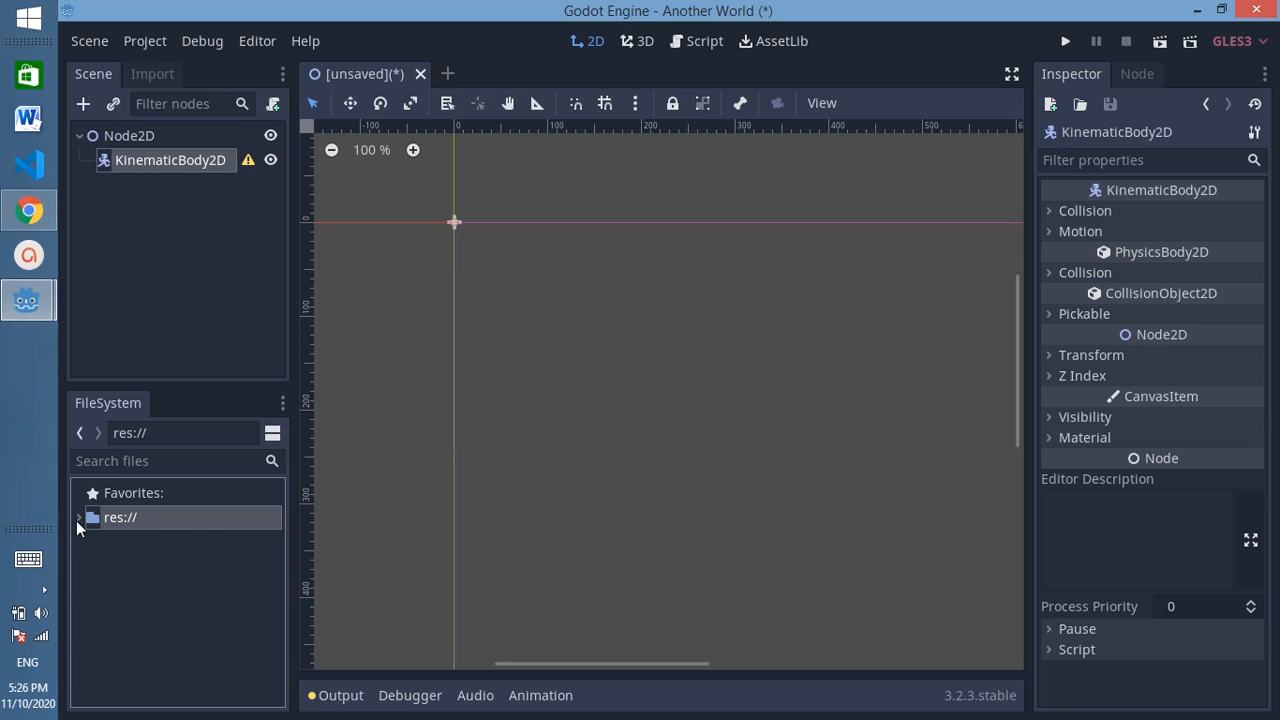
left_click(77, 519)
left_click(130, 538)
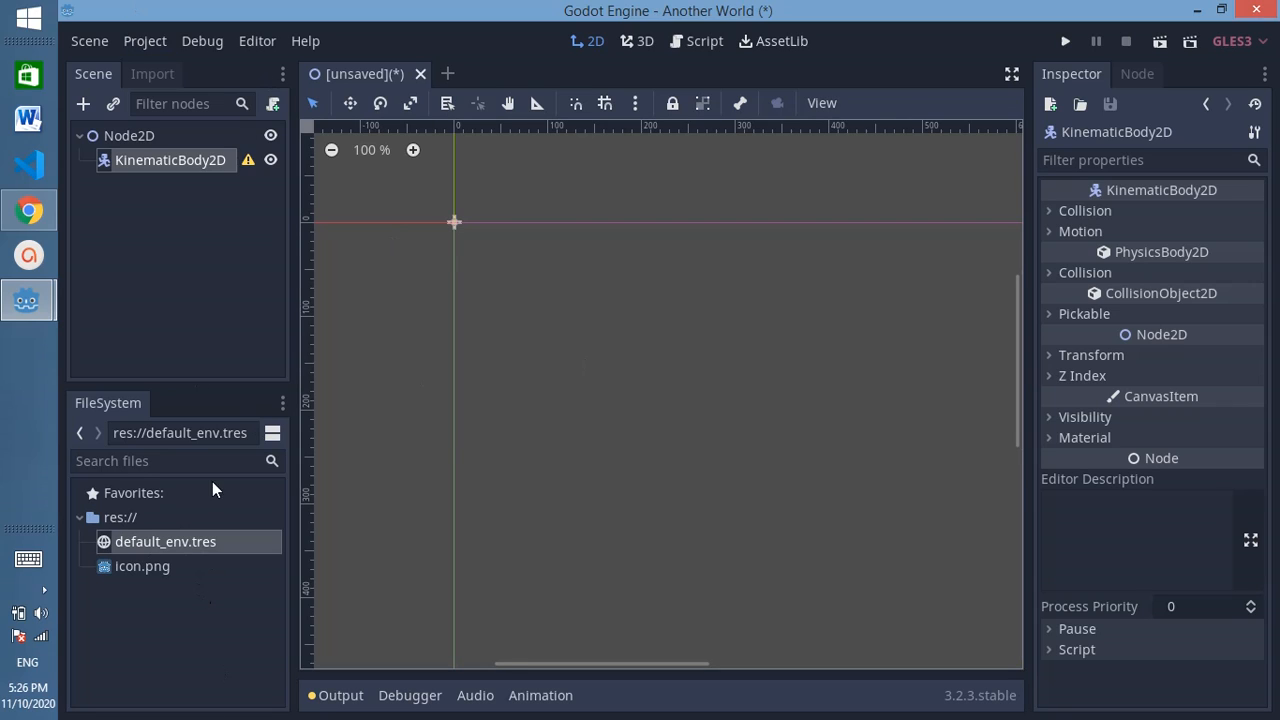
left_click(172, 567)
left_click_drag(106, 574, 100, 541)
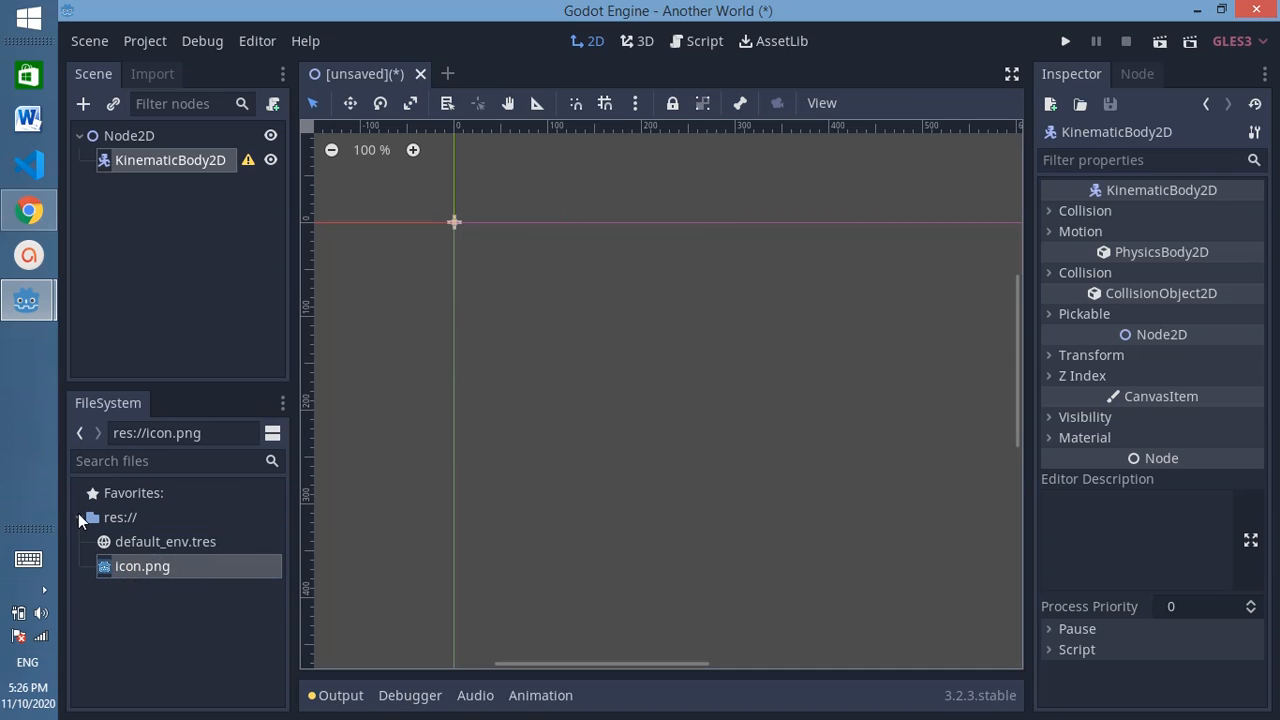
left_click(79, 517)
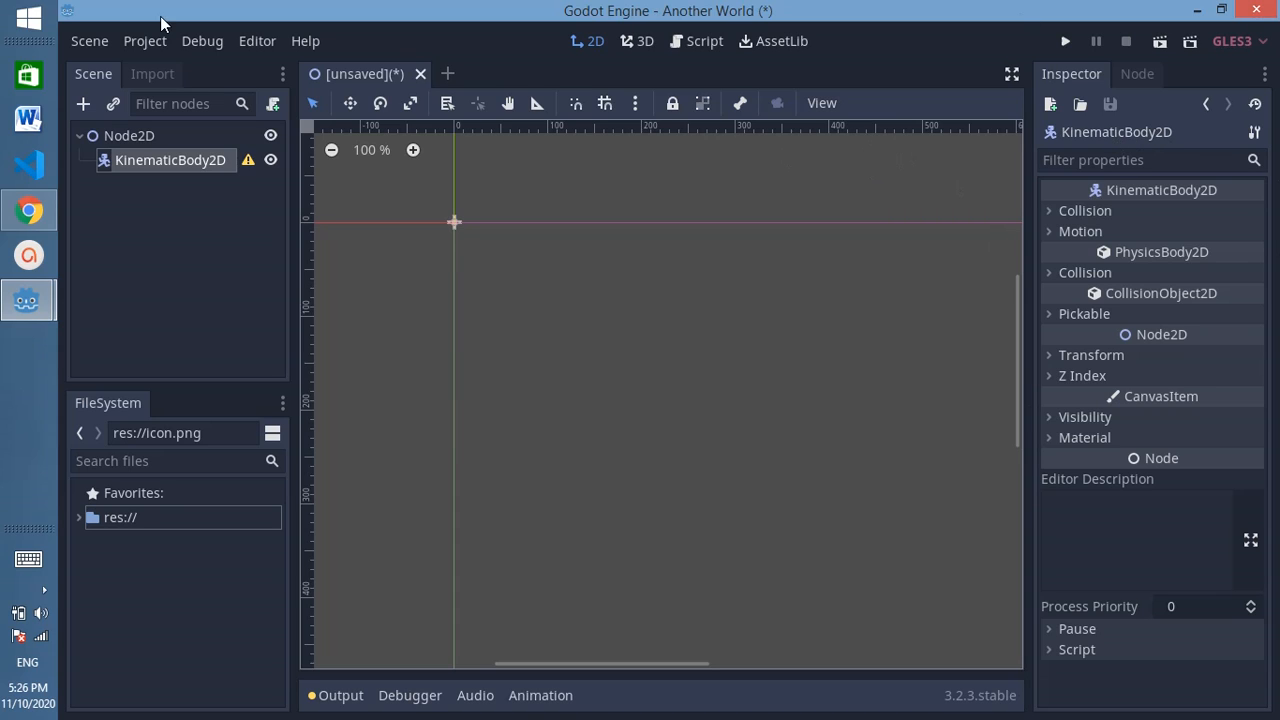
Compare the properties of the Node2D root and the KinematicBody2D, including the latter's Transform values
left_click(126, 222)
left_click(116, 136)
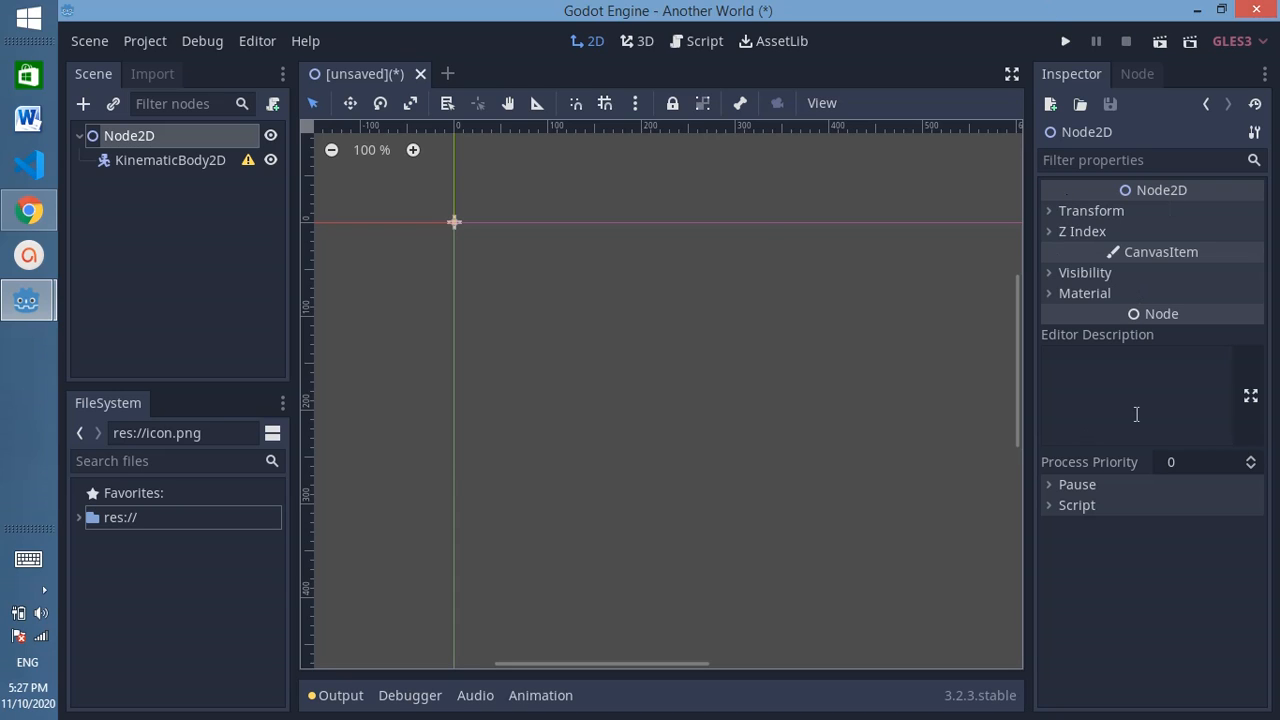
left_click(165, 162)
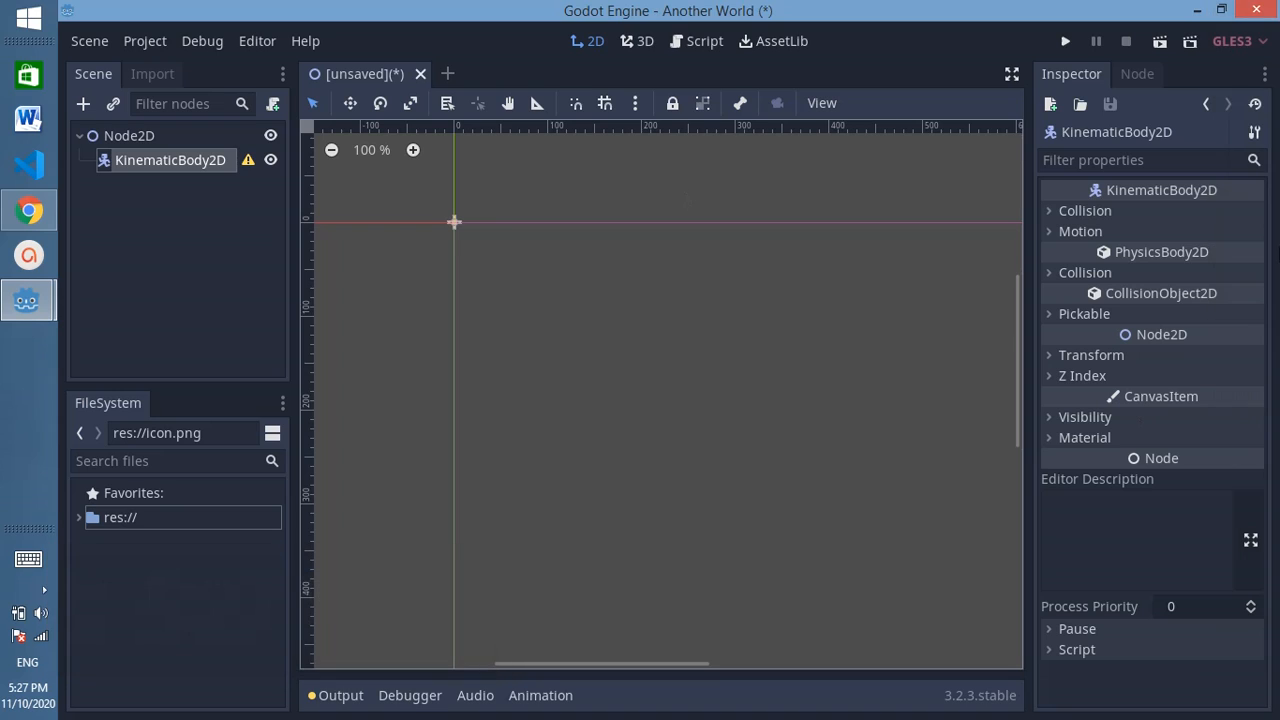
left_click(1096, 358)
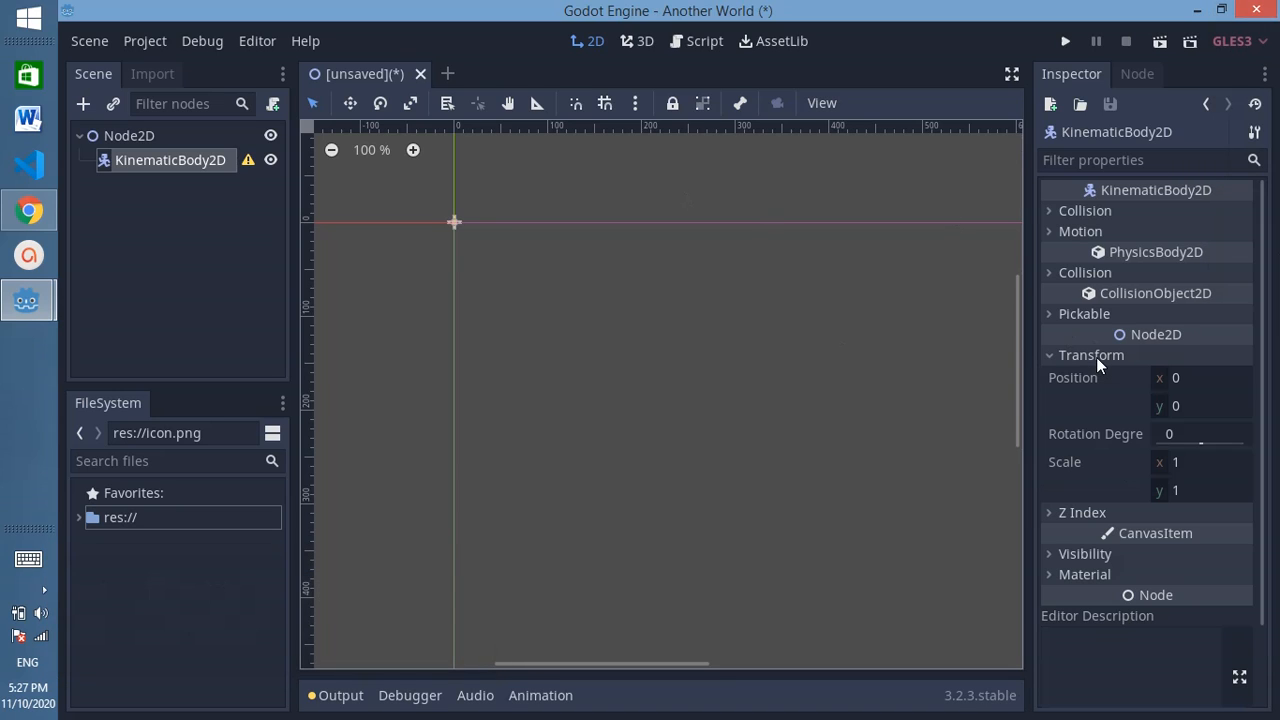
left_click(1096, 357)
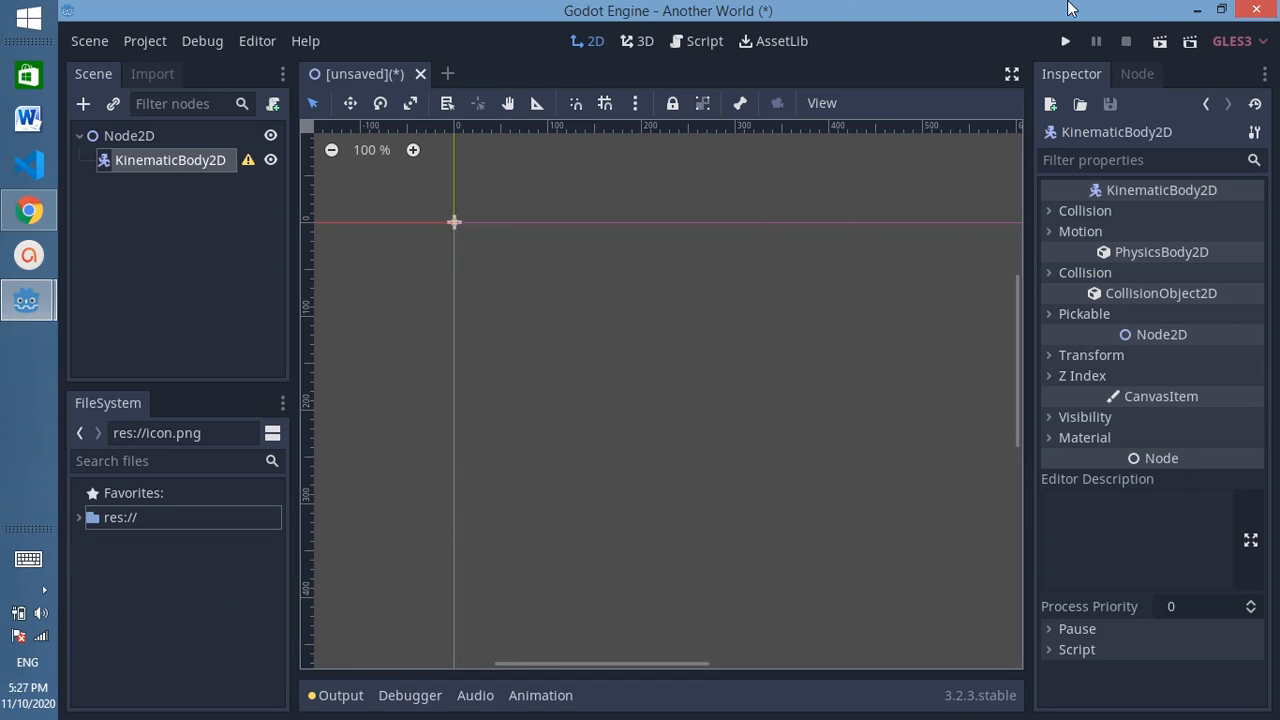
Examine the signals and groups of the KinematicBody2D, including the mouse_exited() description, and return to its properties
left_click(1132, 74)
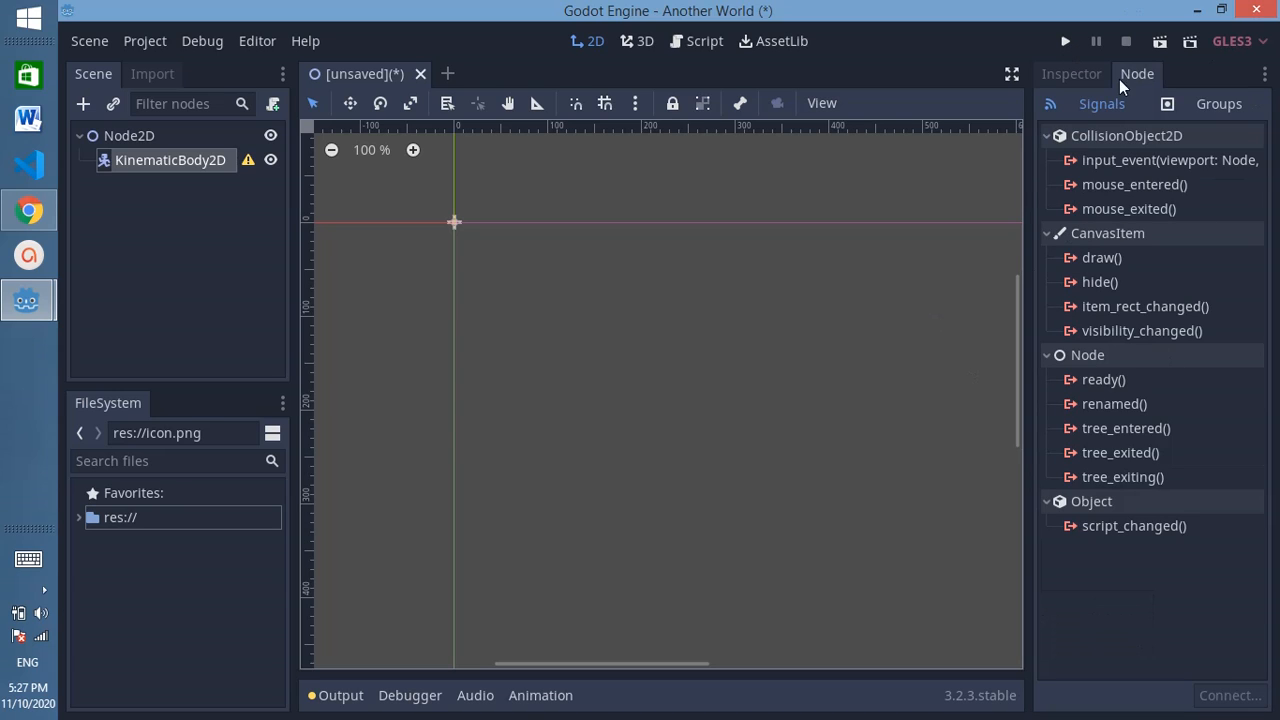
left_click(1223, 114)
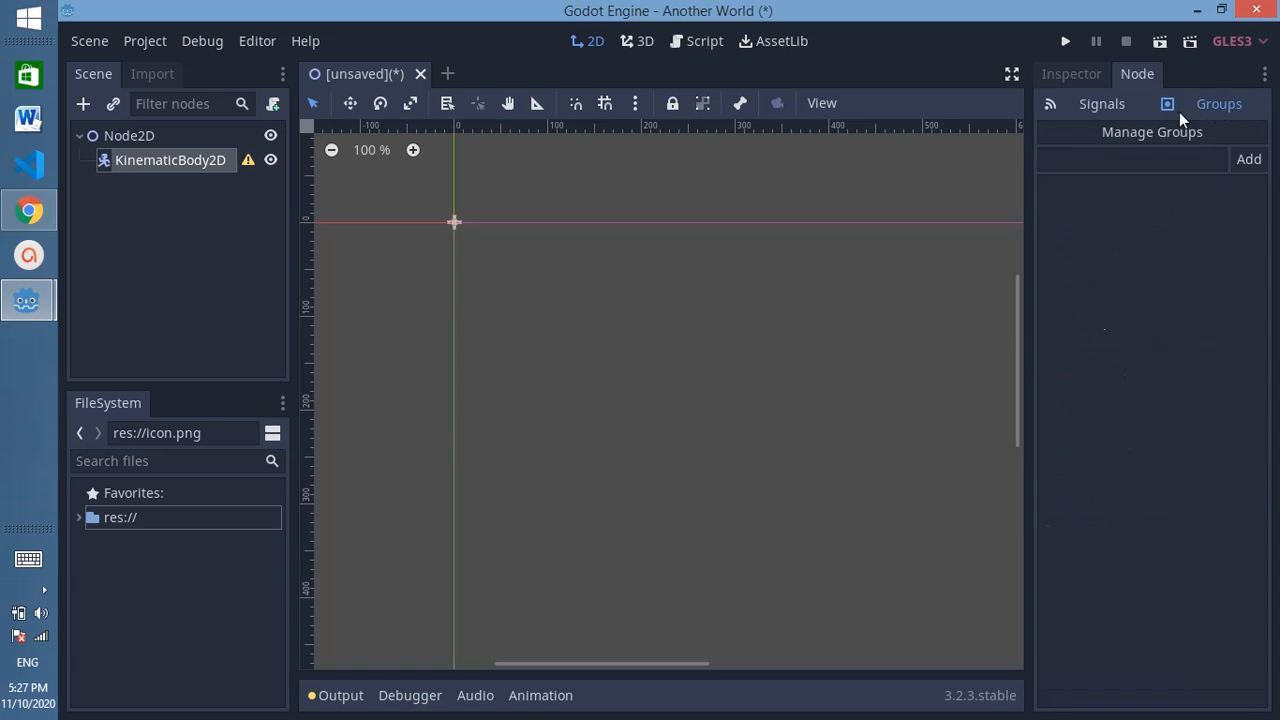
left_click(1116, 113)
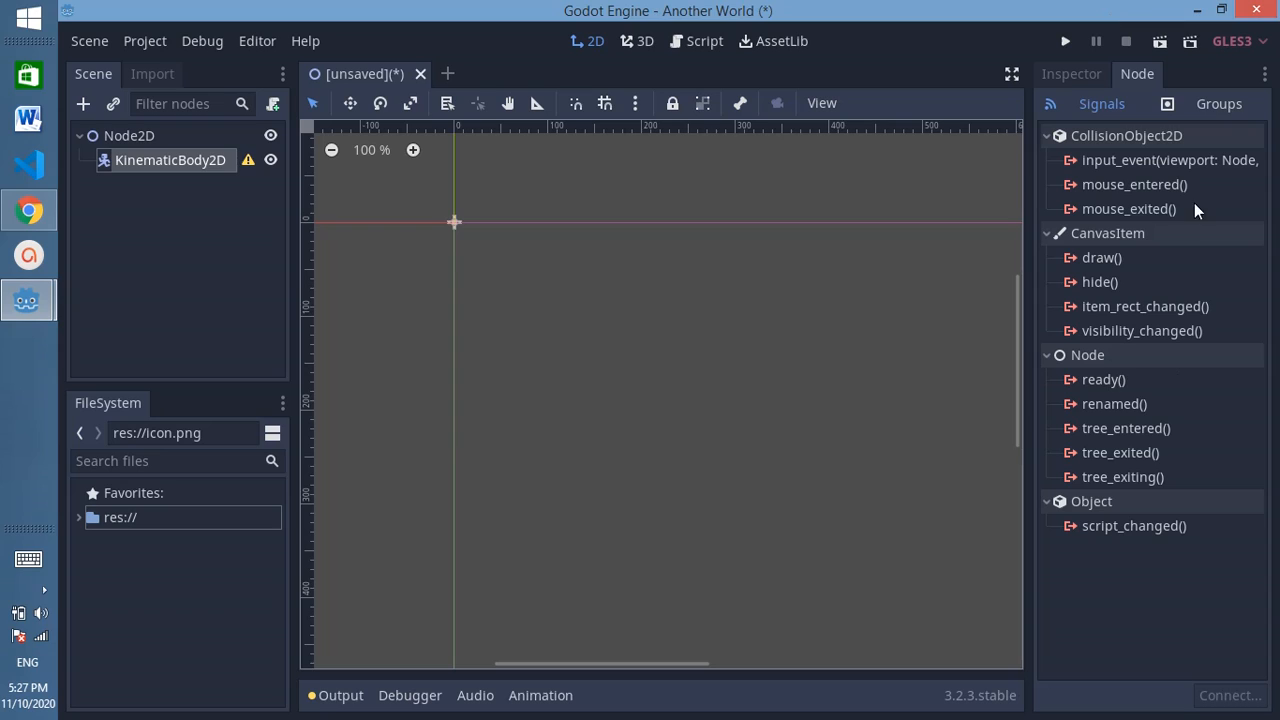
mouse_move(1150, 208)
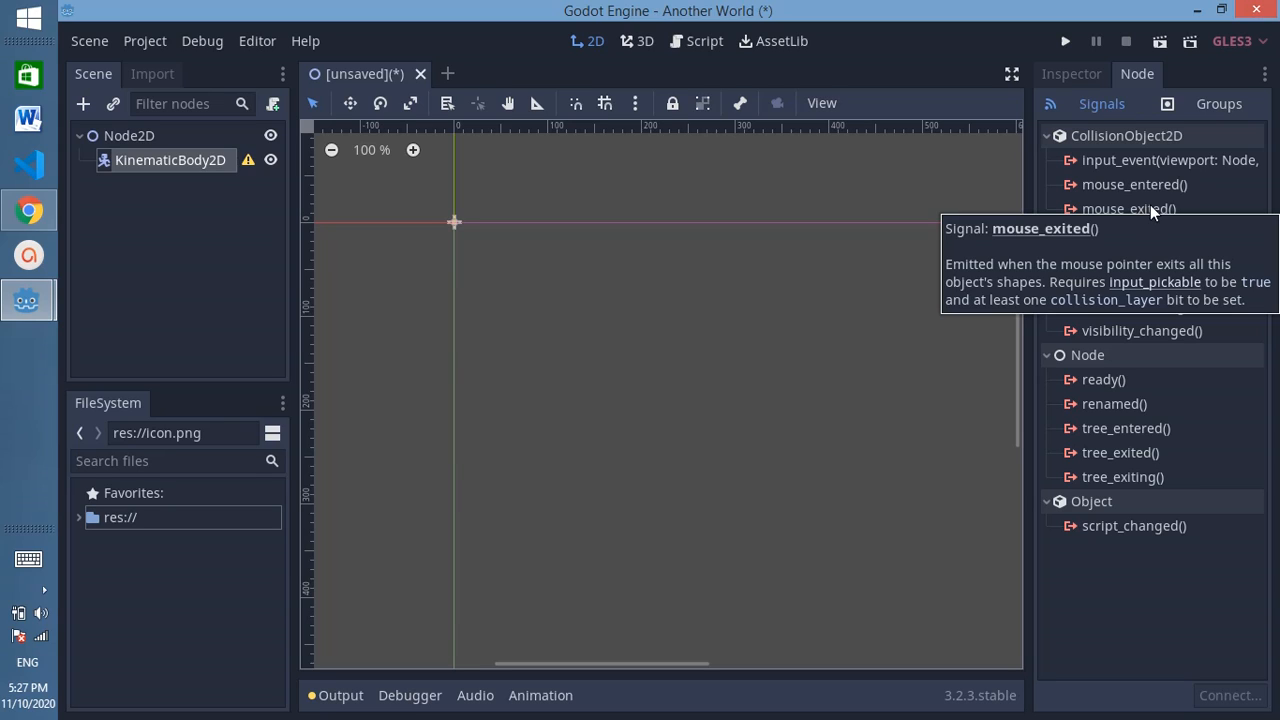
left_click(1096, 79)
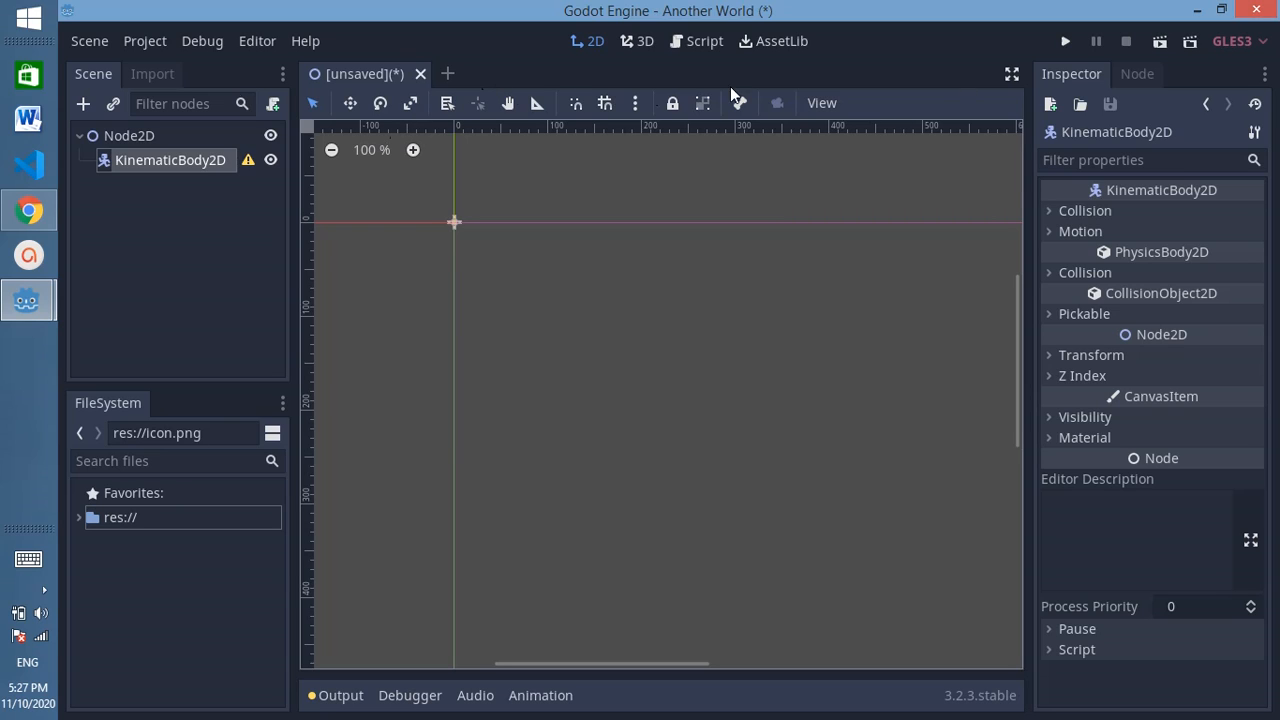
Move the KinematicBody2D away from the origin to about x 180, y 95 with the Move tool
left_click(347, 108)
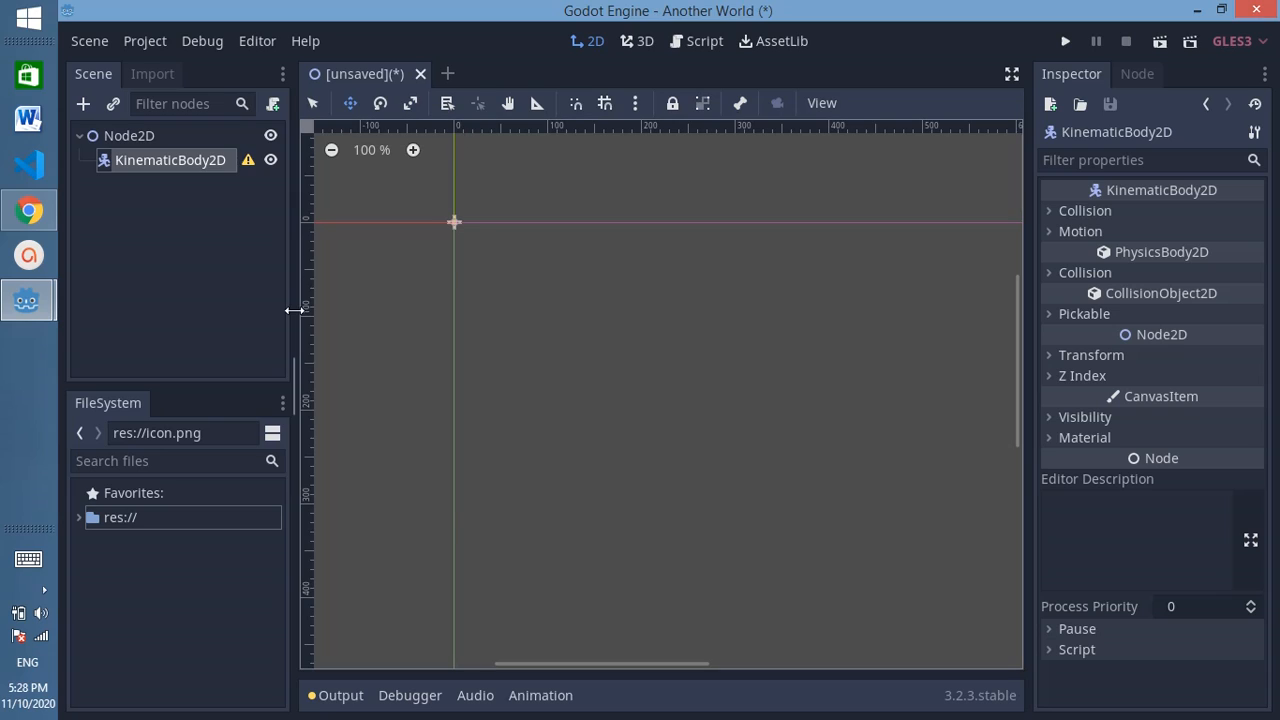
key("q")
key("w")
key("q")
key("w")
key("w")
left_click_drag(447, 224, 621, 311)
Rotate the KinematicBody2D clockwise past a quarter turn and try out the Scale tool on it
left_click(379, 104)
left_click_drag(650, 375, 574, 308)
left_click_drag(653, 296, 587, 272)
left_click(409, 104)
mouse_move(598, 368)
left_mouse_down()
mouse_move(526, 460)
mouse_move(617, 338)
mouse_move(606, 352)
left_mouse_up()
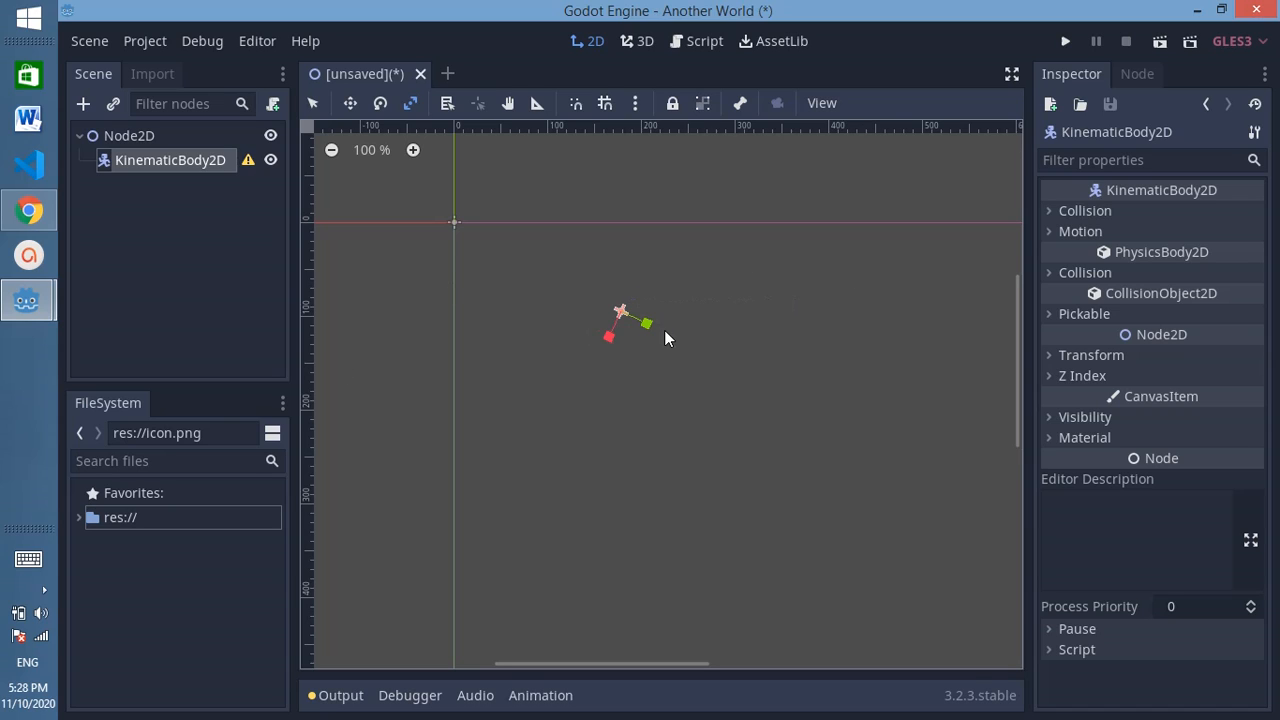
left_click_drag(648, 330, 138, 295)
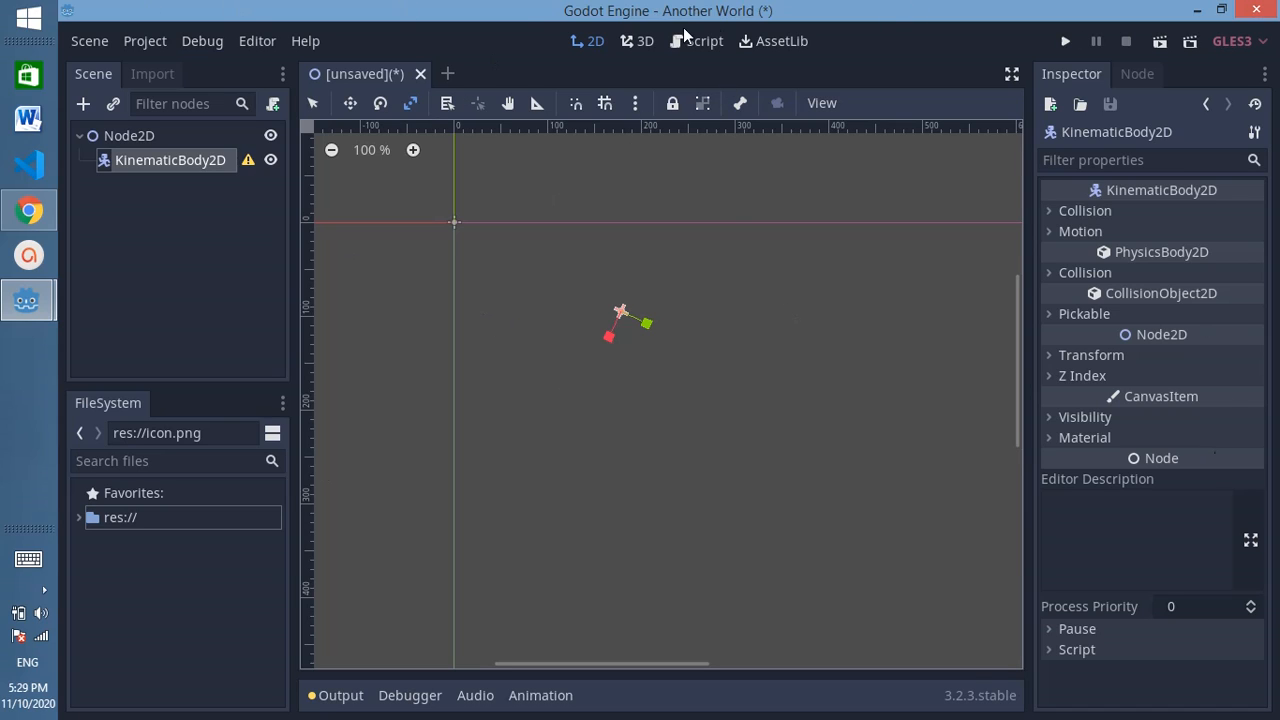
Open a new empty scene and close it again
left_click(456, 80)
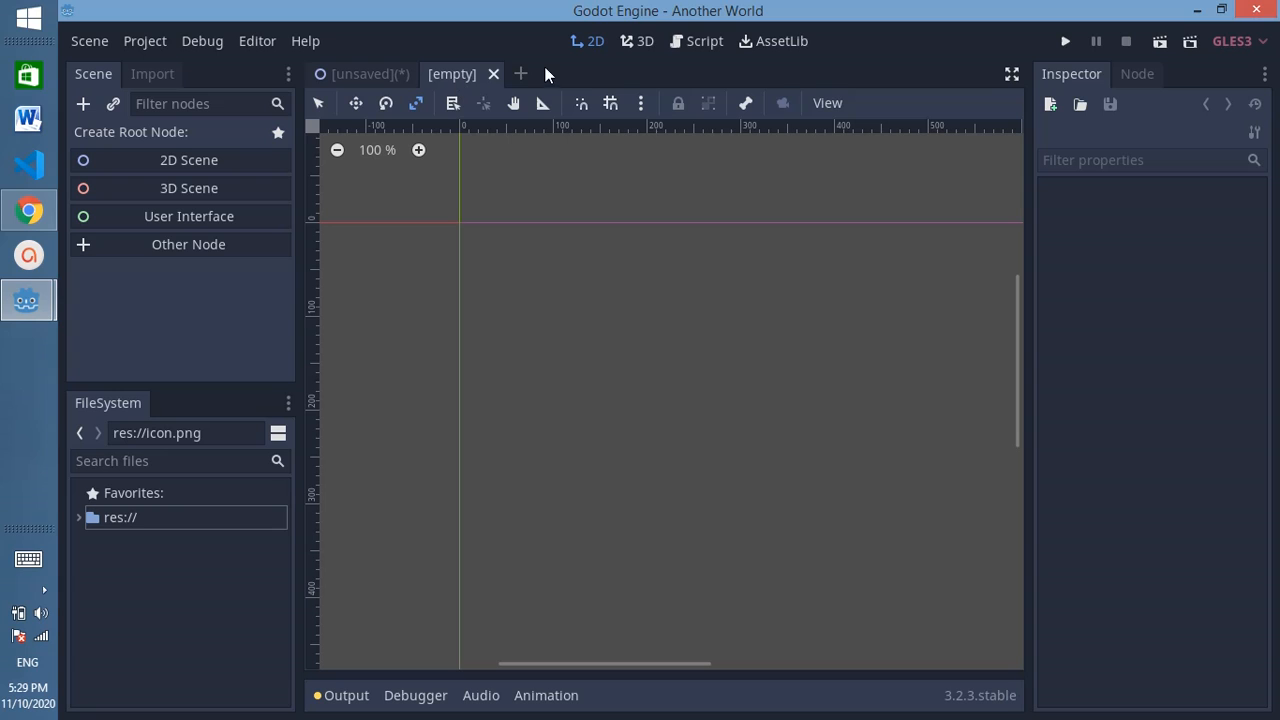
left_click(496, 79)
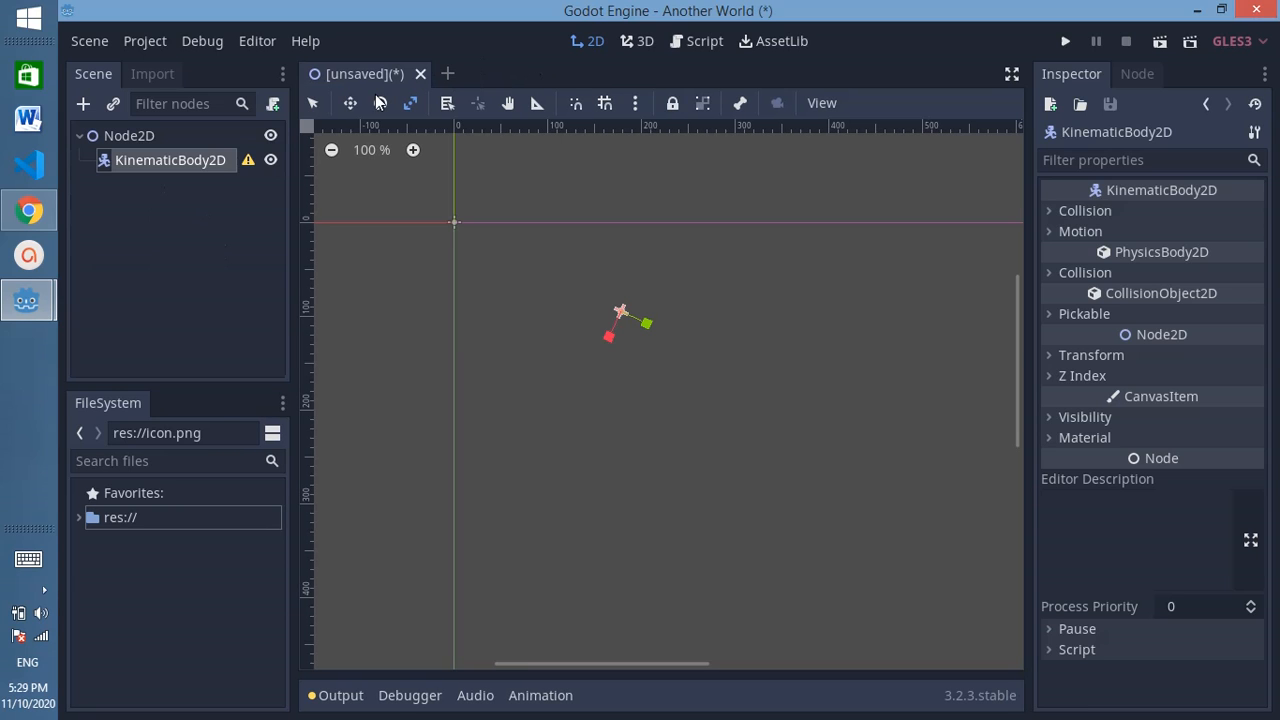
Return to the Select tool and select the Node2D root followed by its KinematicBody2D child
left_click(309, 100)
left_click(171, 143)
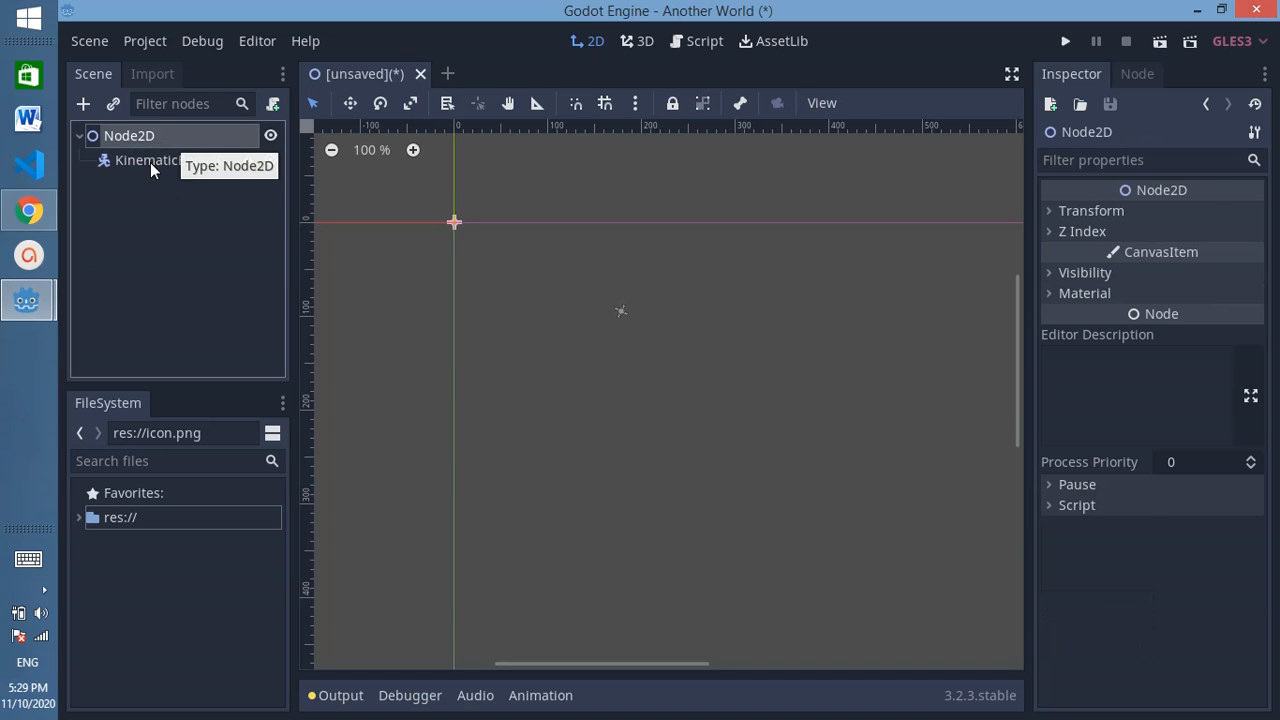
left_click(150, 165)
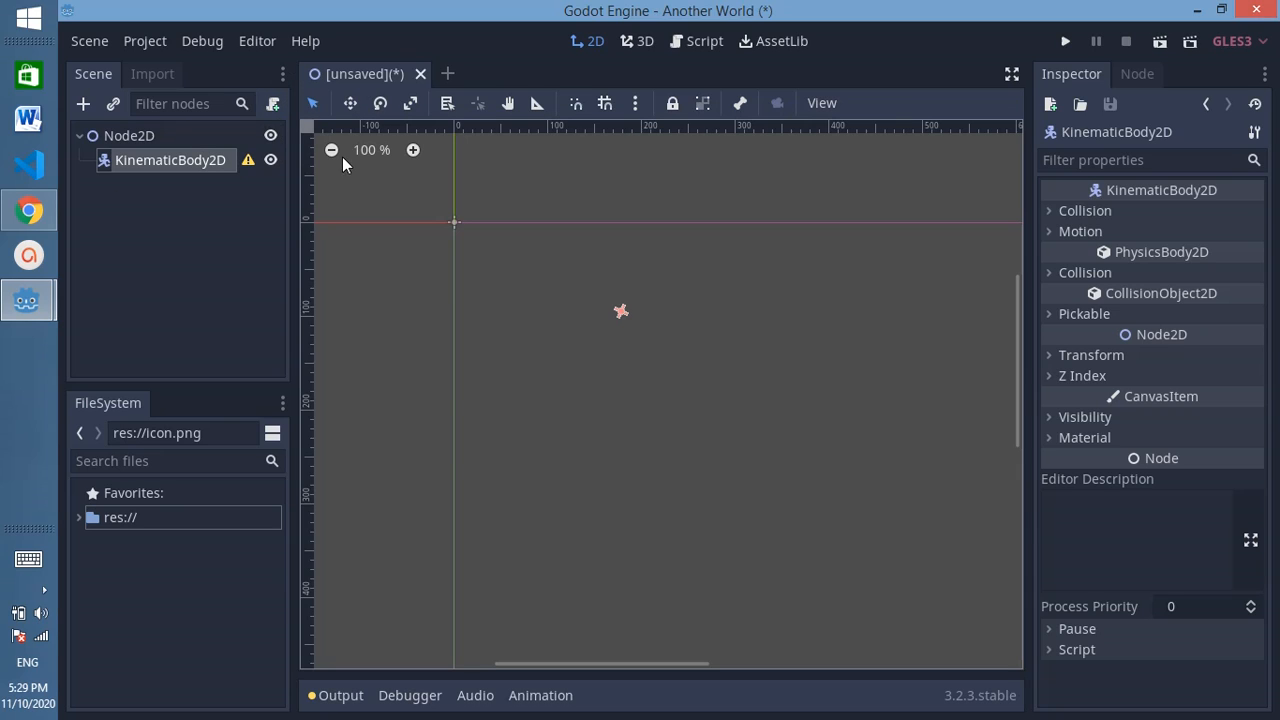
Examine the language and template options for attaching a script to the KinematicBody2D, and cancel without creating it
left_click(272, 104)
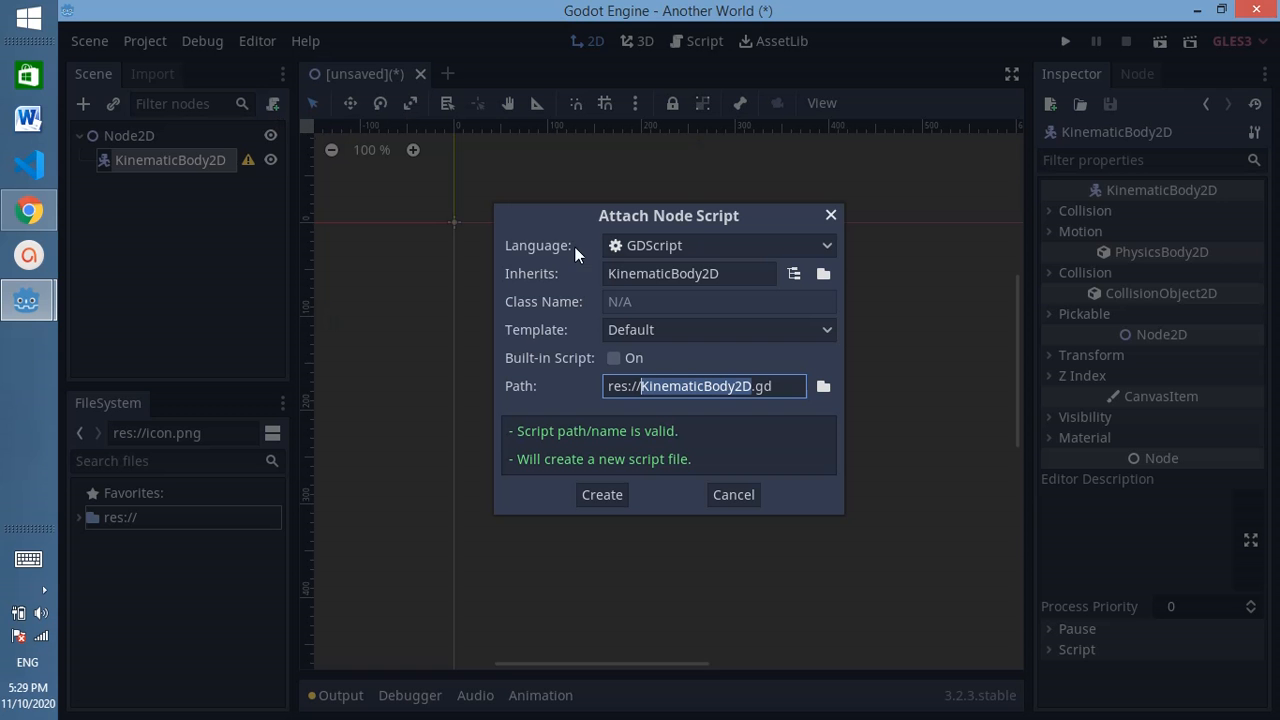
mouse_move(25, 205)
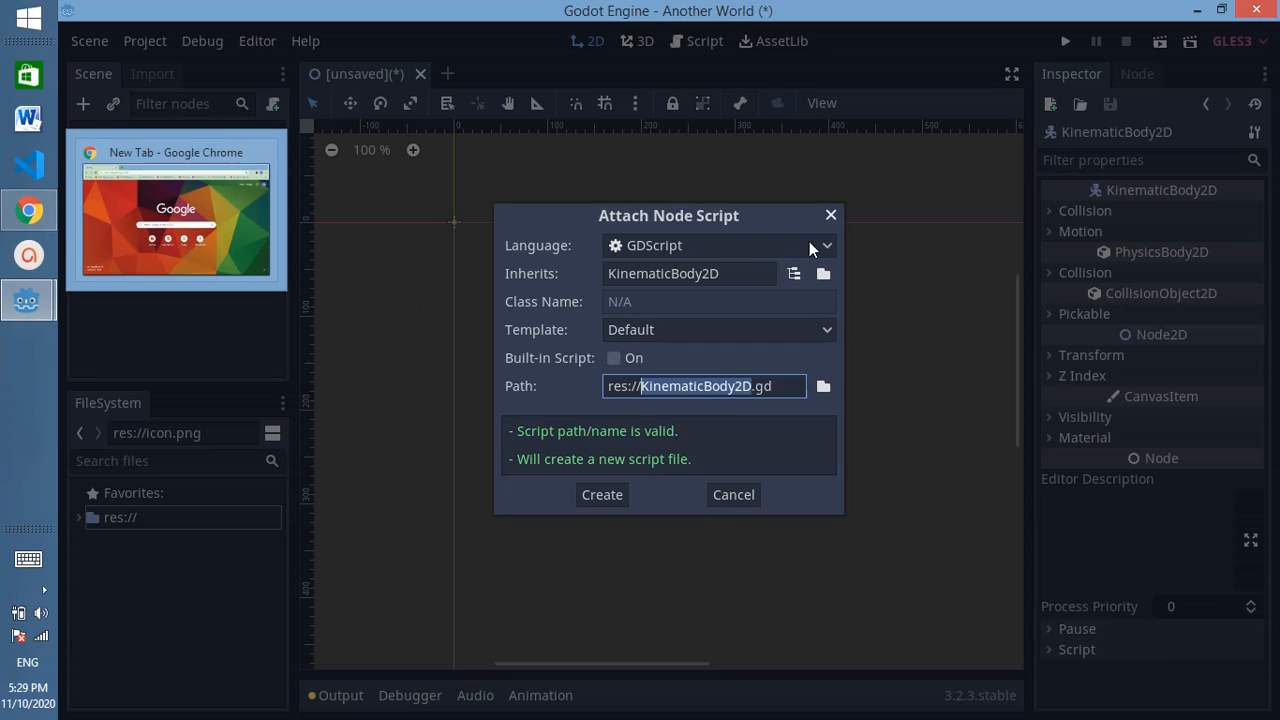
left_click(679, 245)
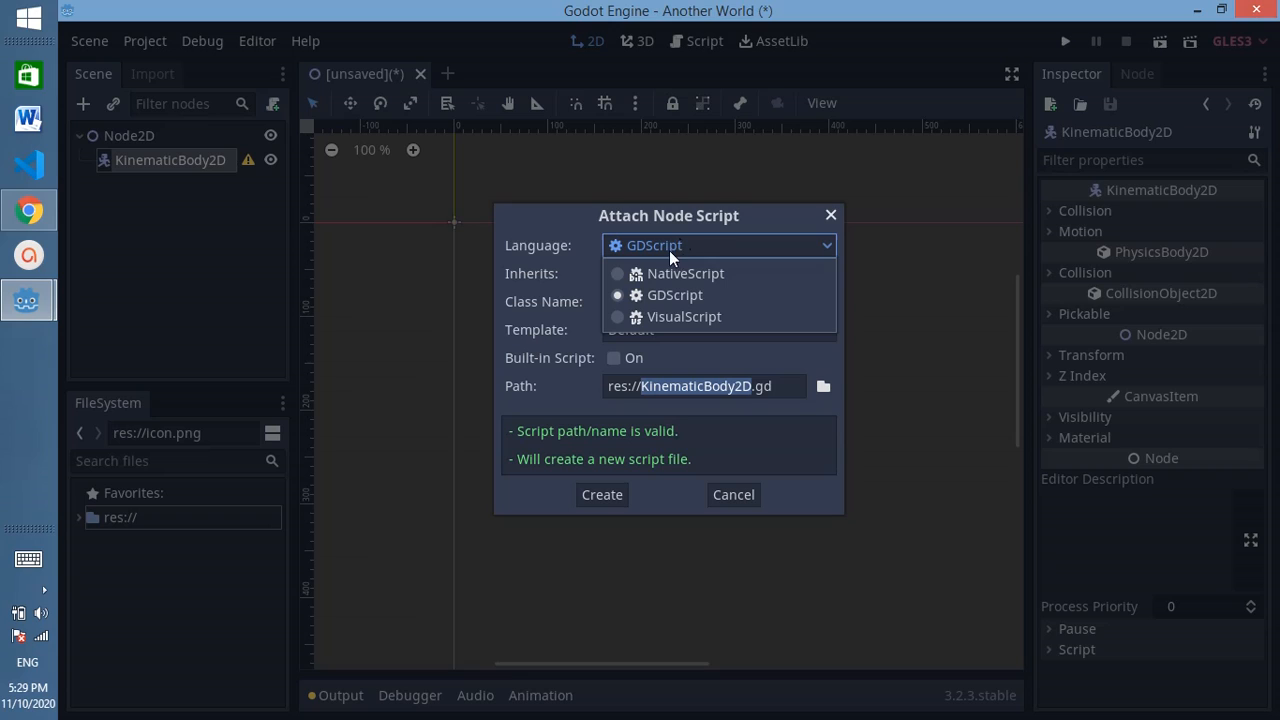
left_click(650, 298)
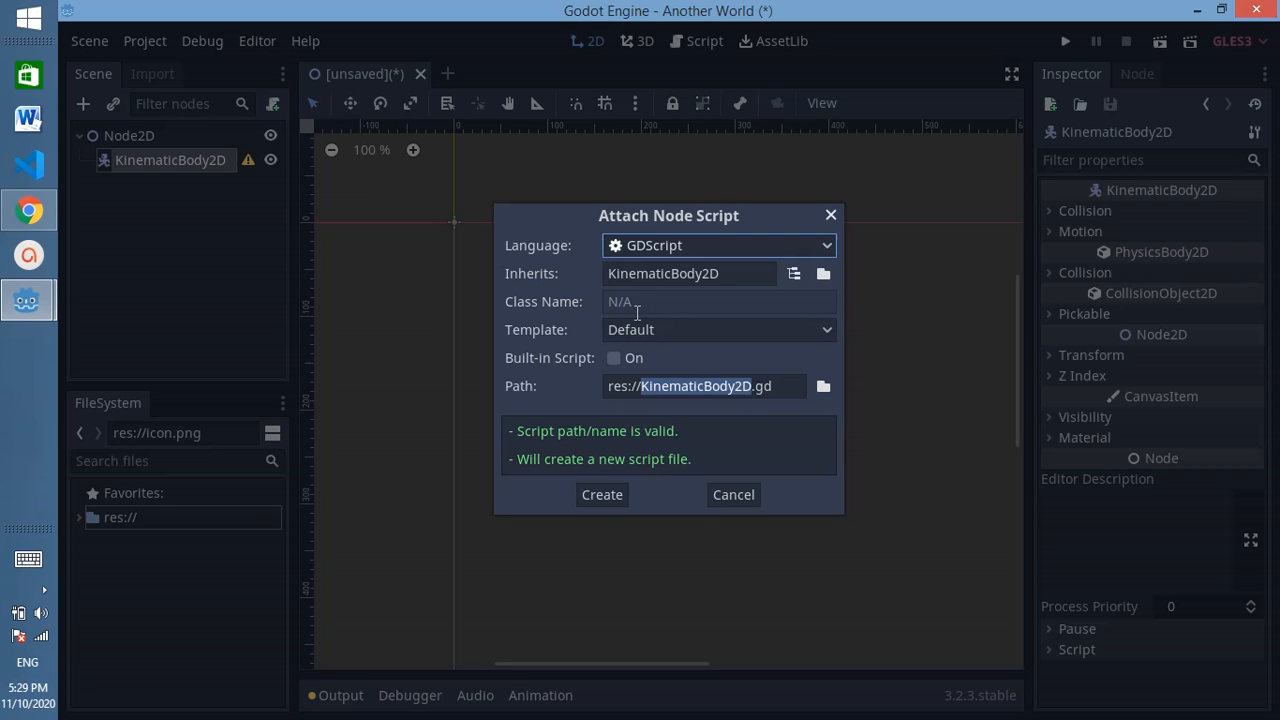
left_click(655, 237)
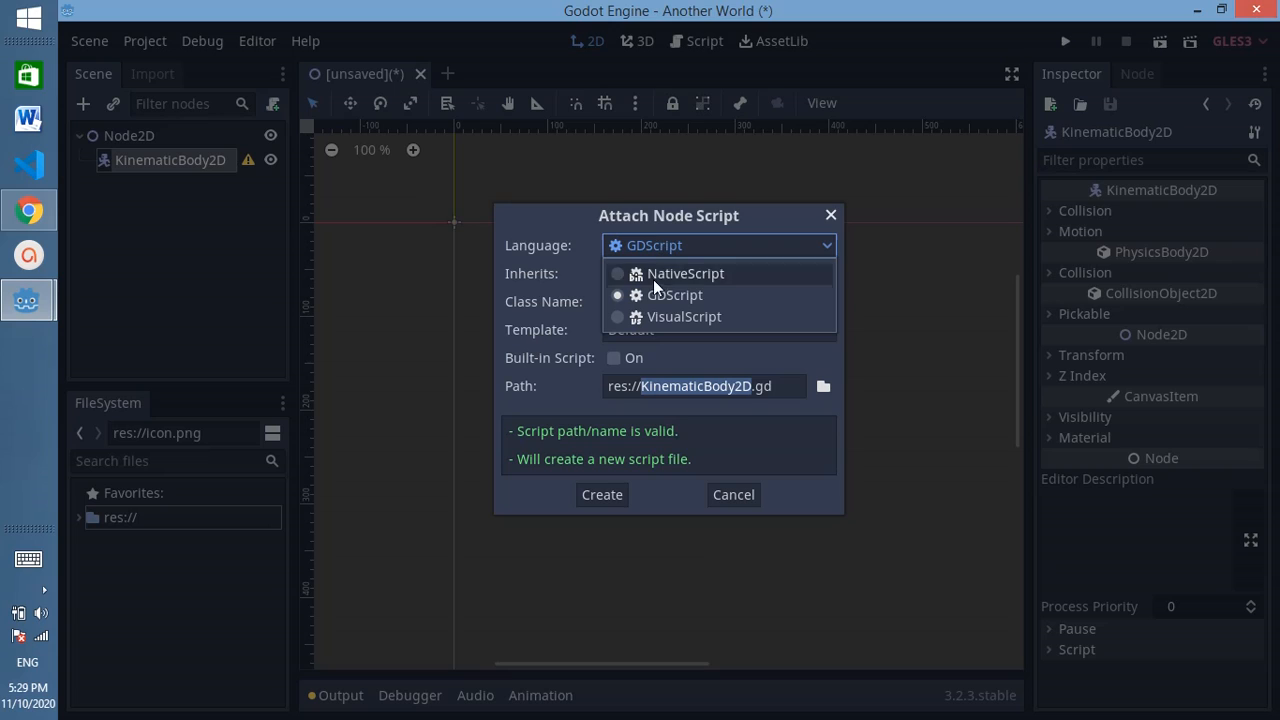
left_click(712, 292)
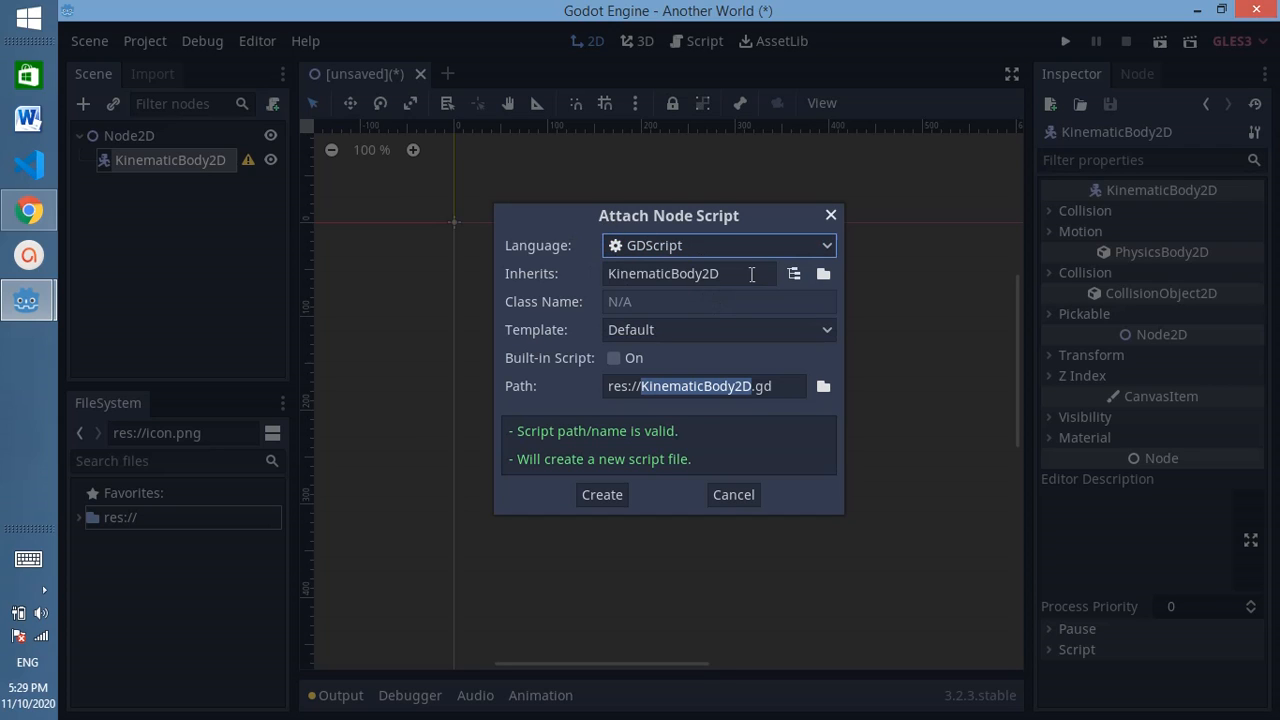
left_click(672, 326)
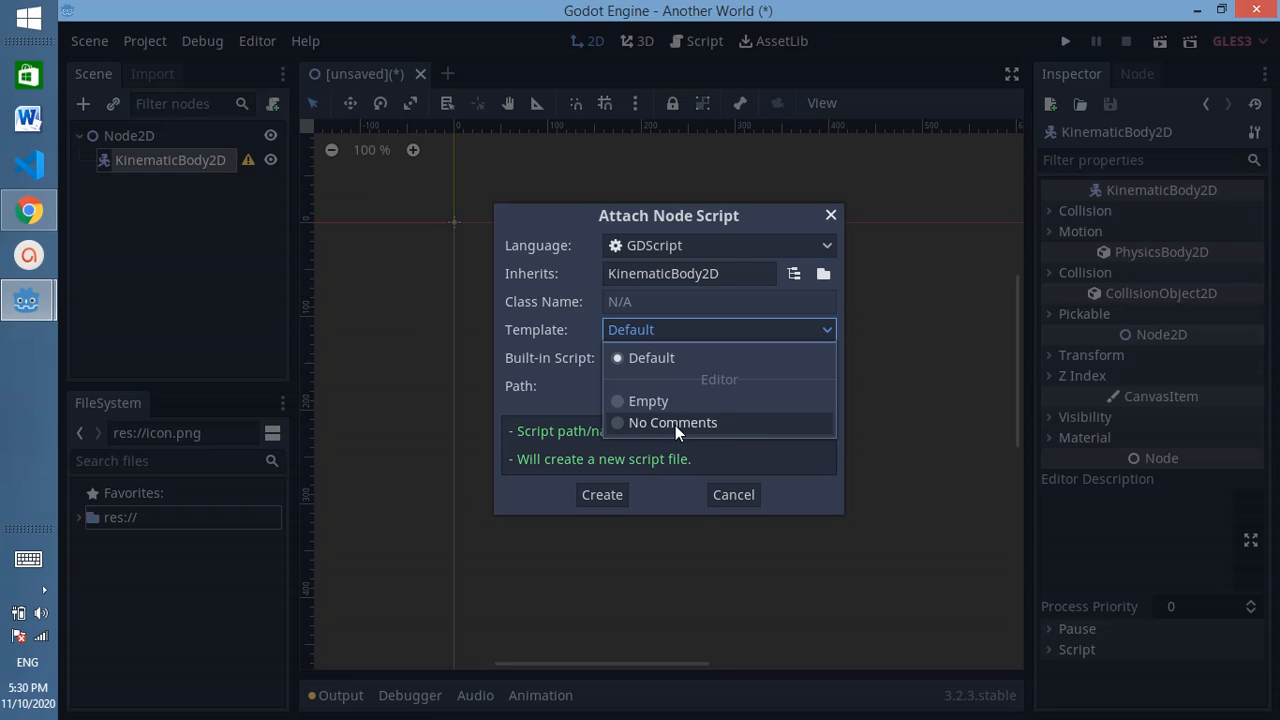
left_click(581, 405)
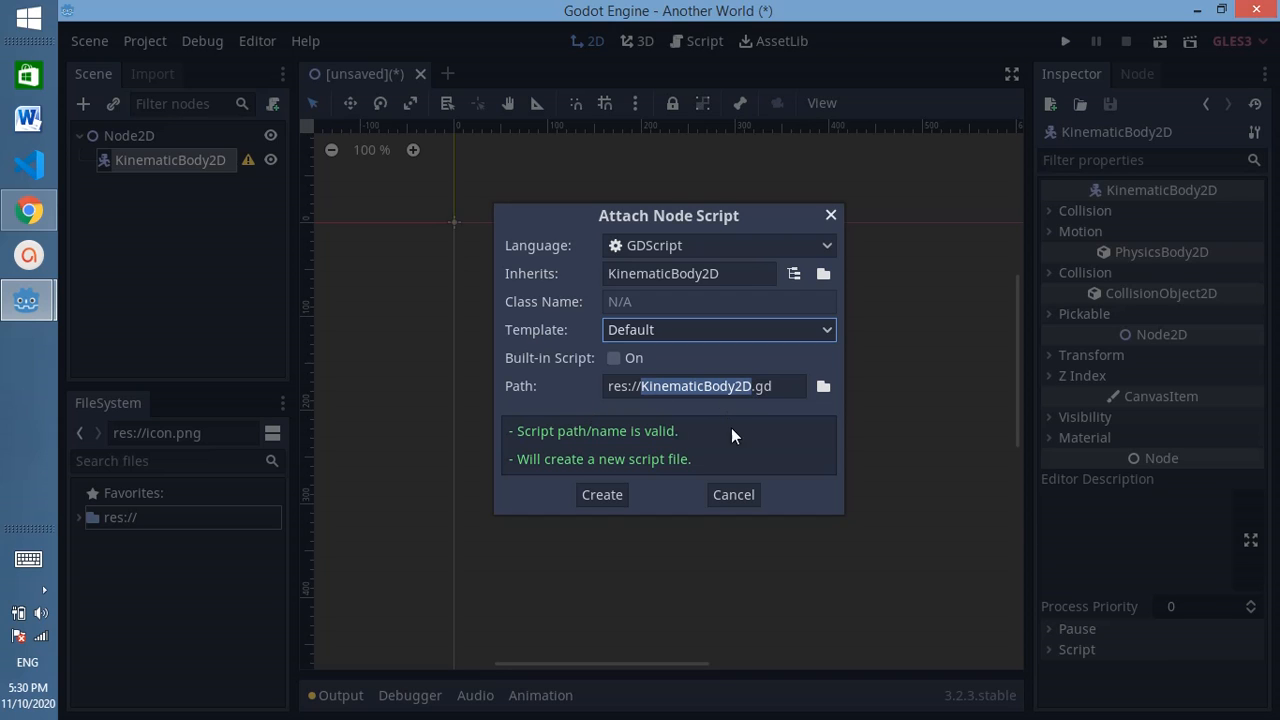
left_click(831, 216)
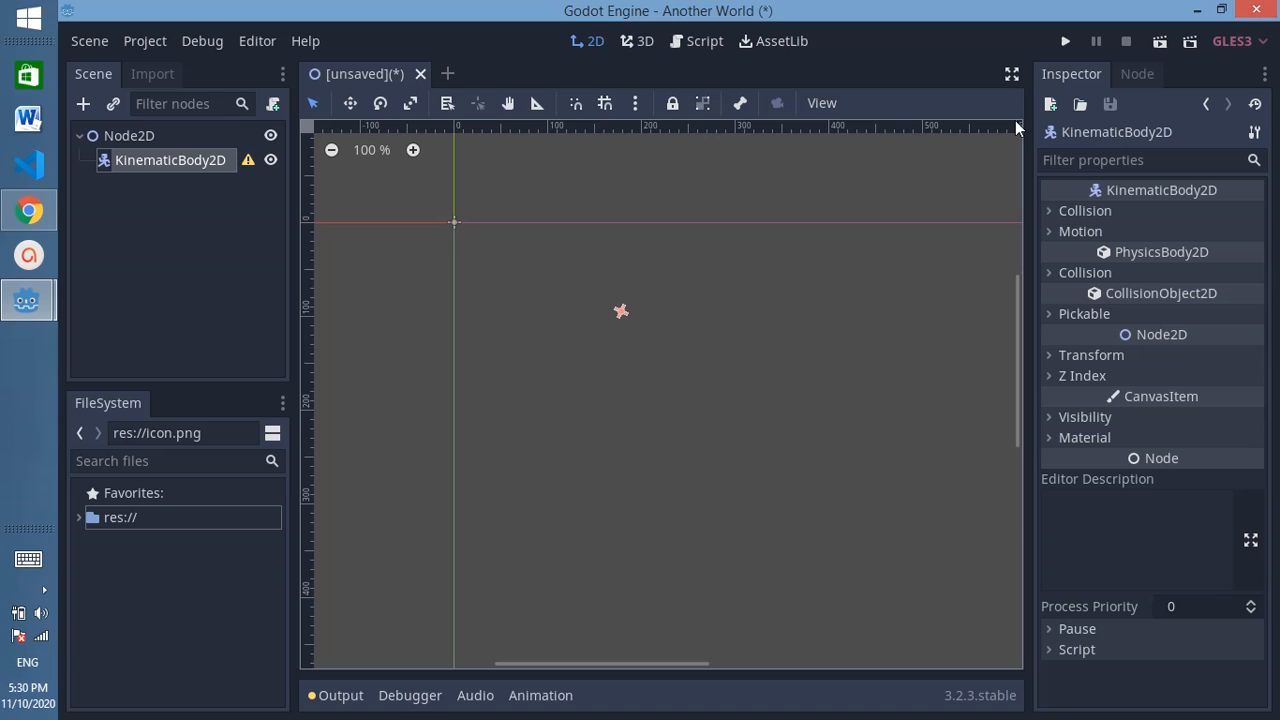
Try to play the current scene and dismiss the request to save it
key("F6")
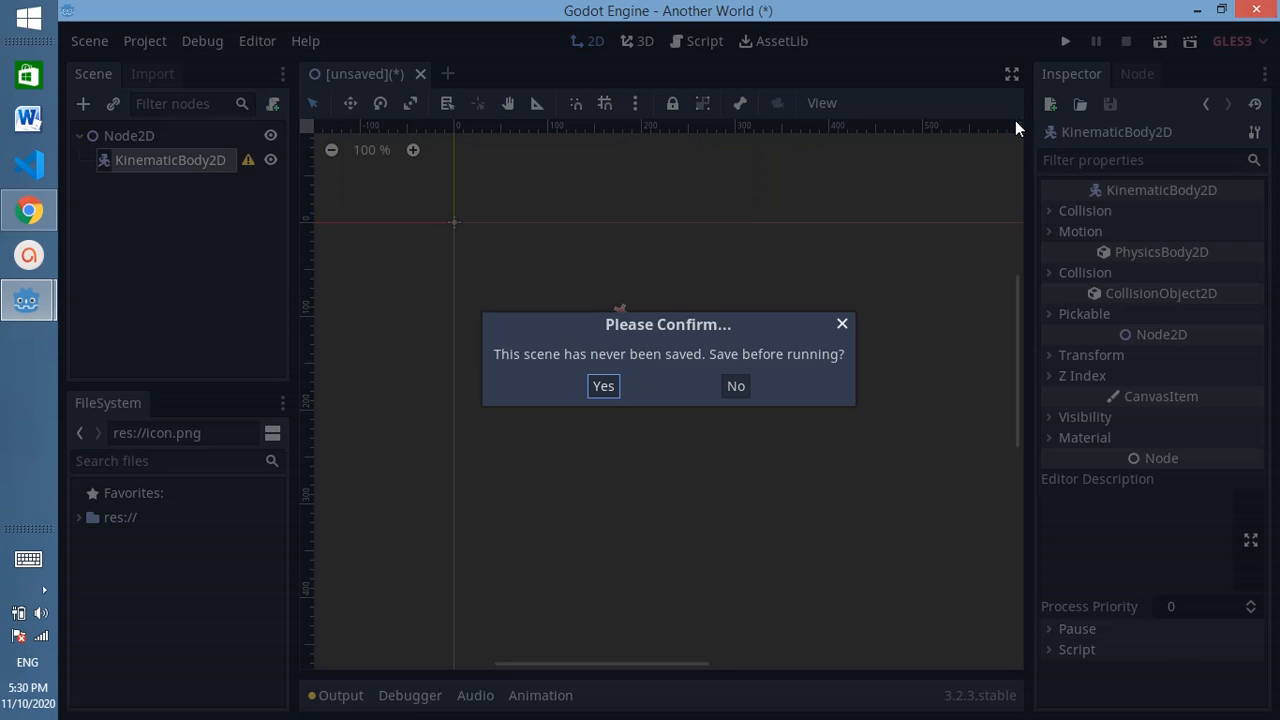
left_click(842, 325)
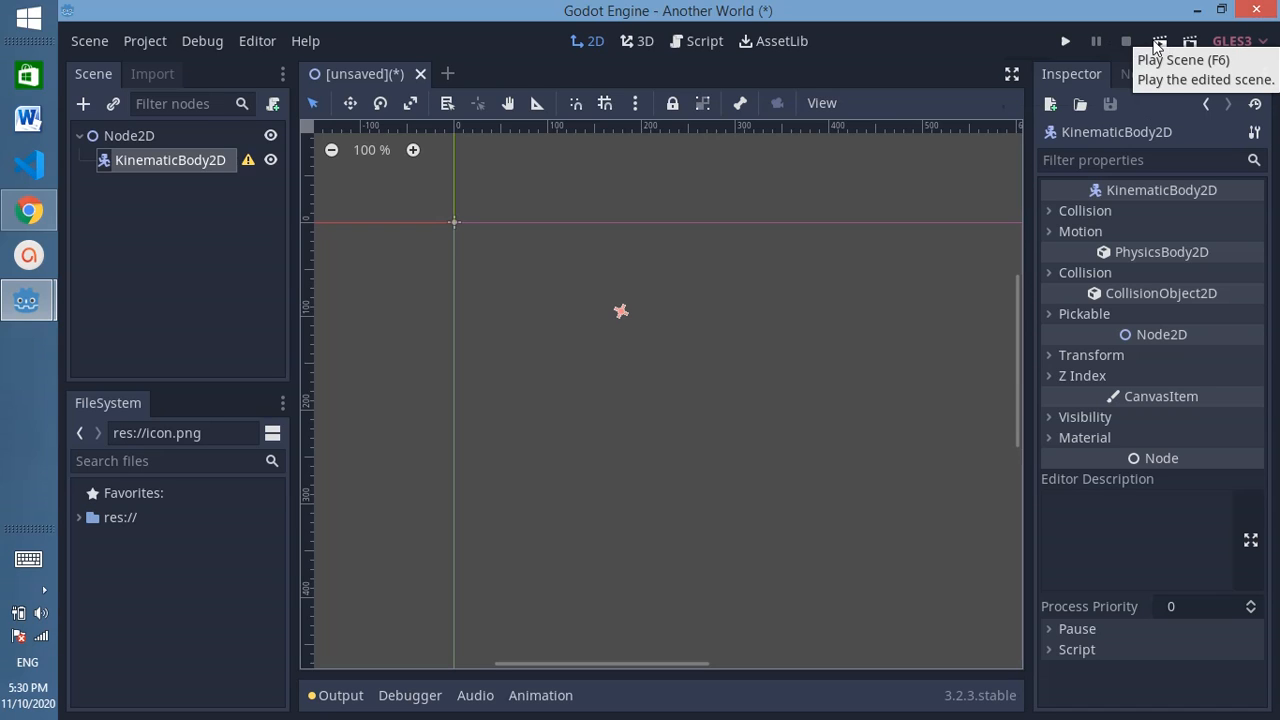
Open four additional empty scenes, switch between them, and close them all to return to the unsaved scene
left_click(449, 74)
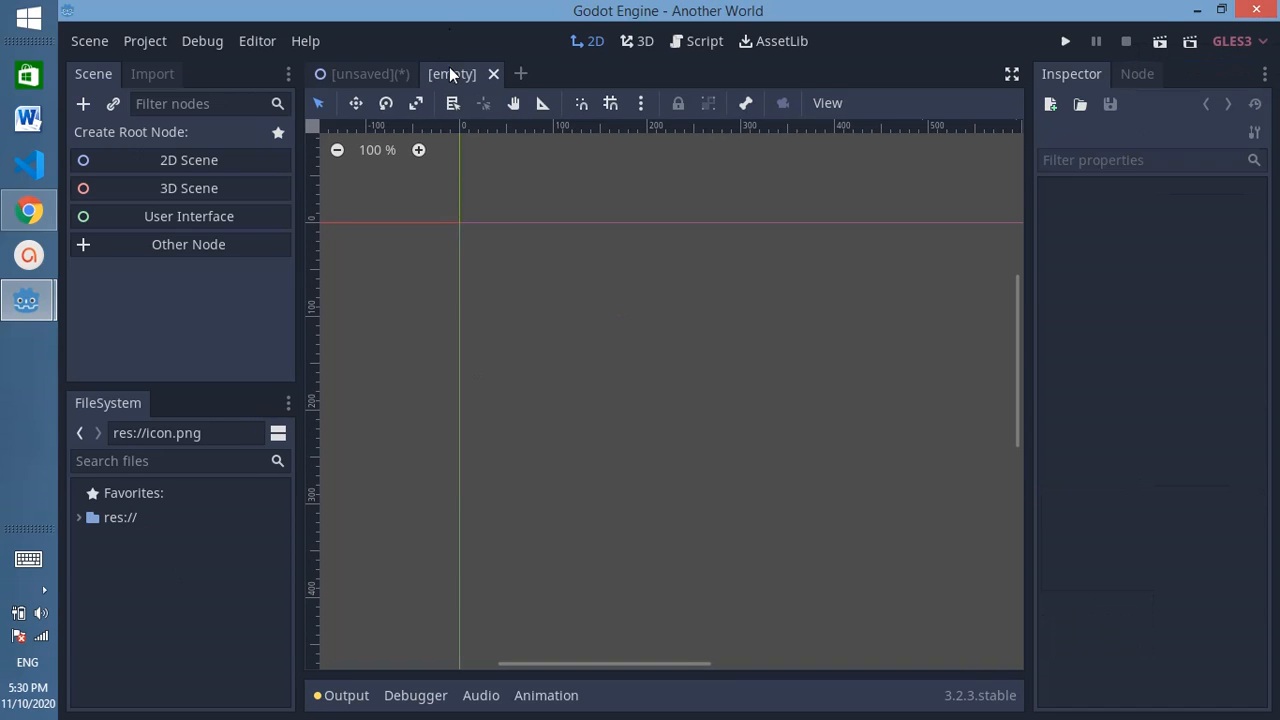
left_click(521, 75)
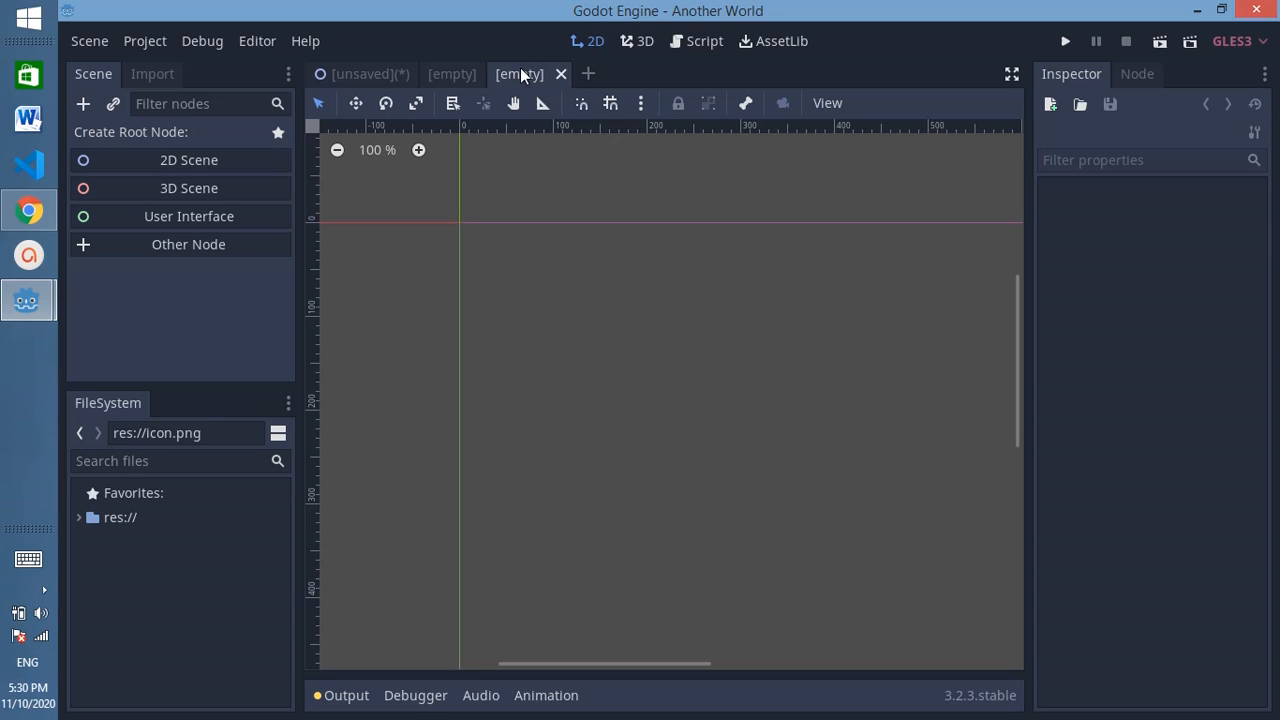
left_click(590, 75)
left_click(654, 76)
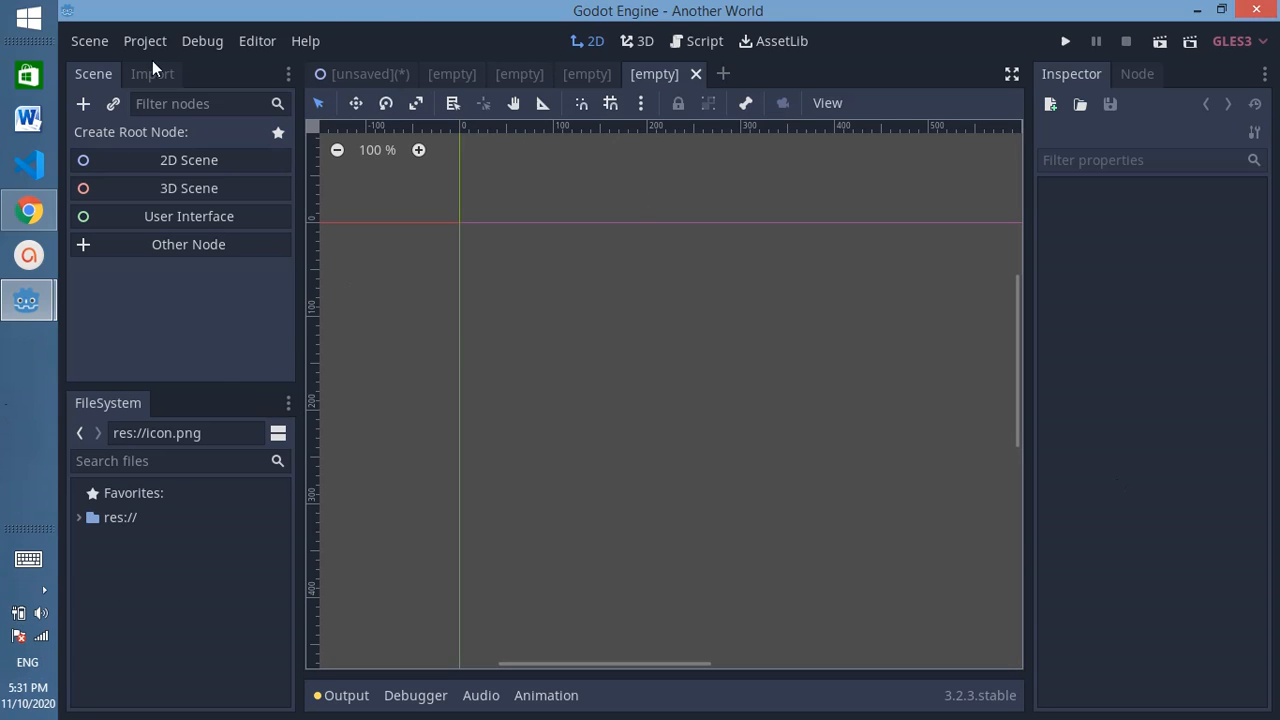
left_click(452, 78)
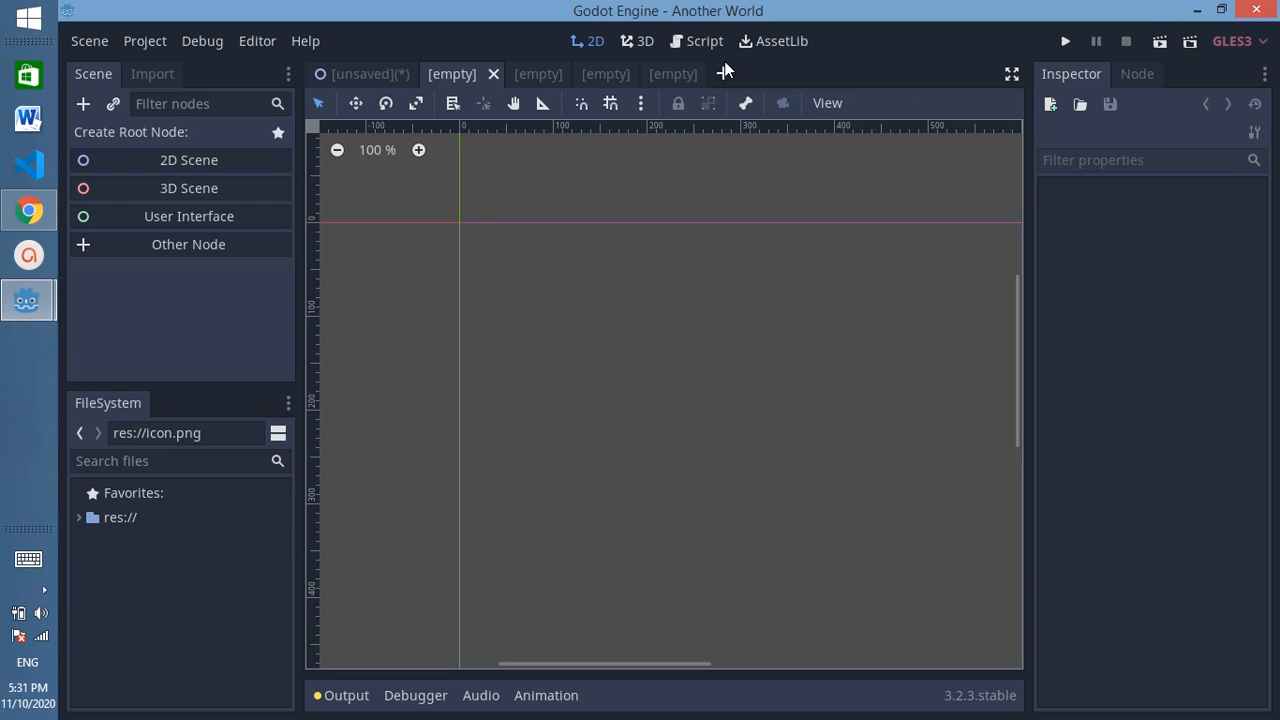
left_click(682, 79)
left_click(696, 74)
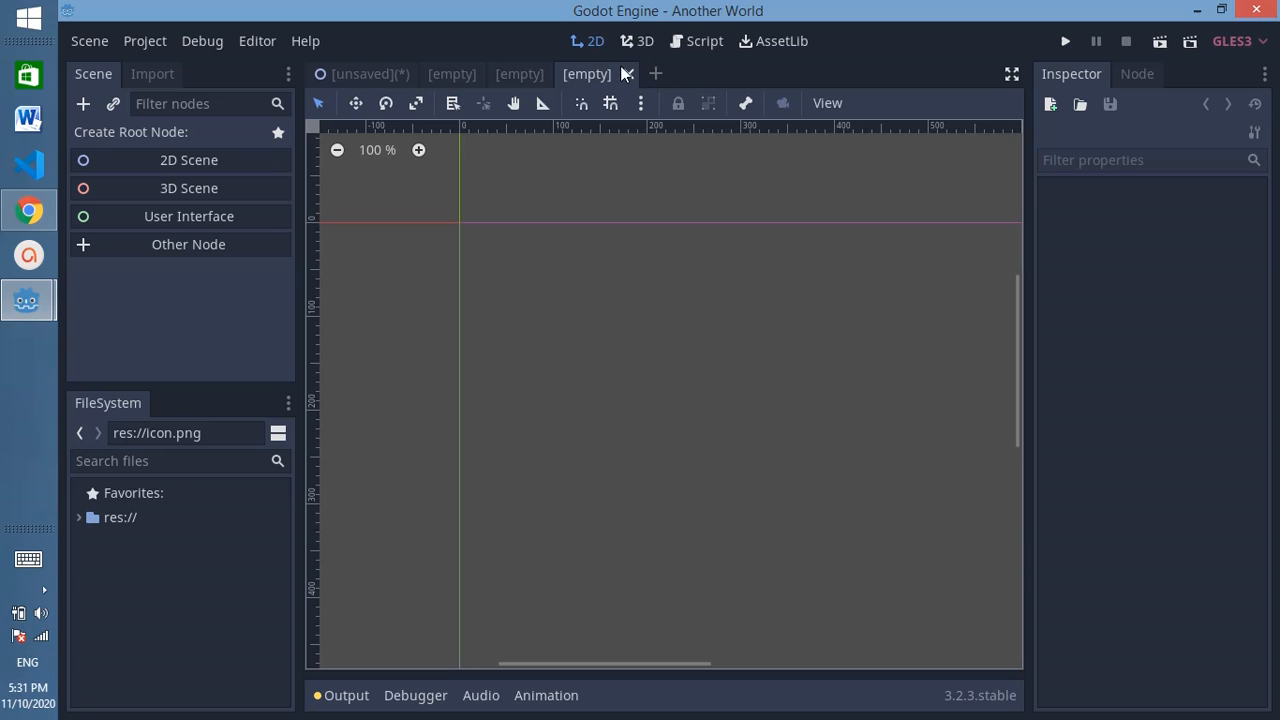
left_click(627, 75)
left_click(561, 75)
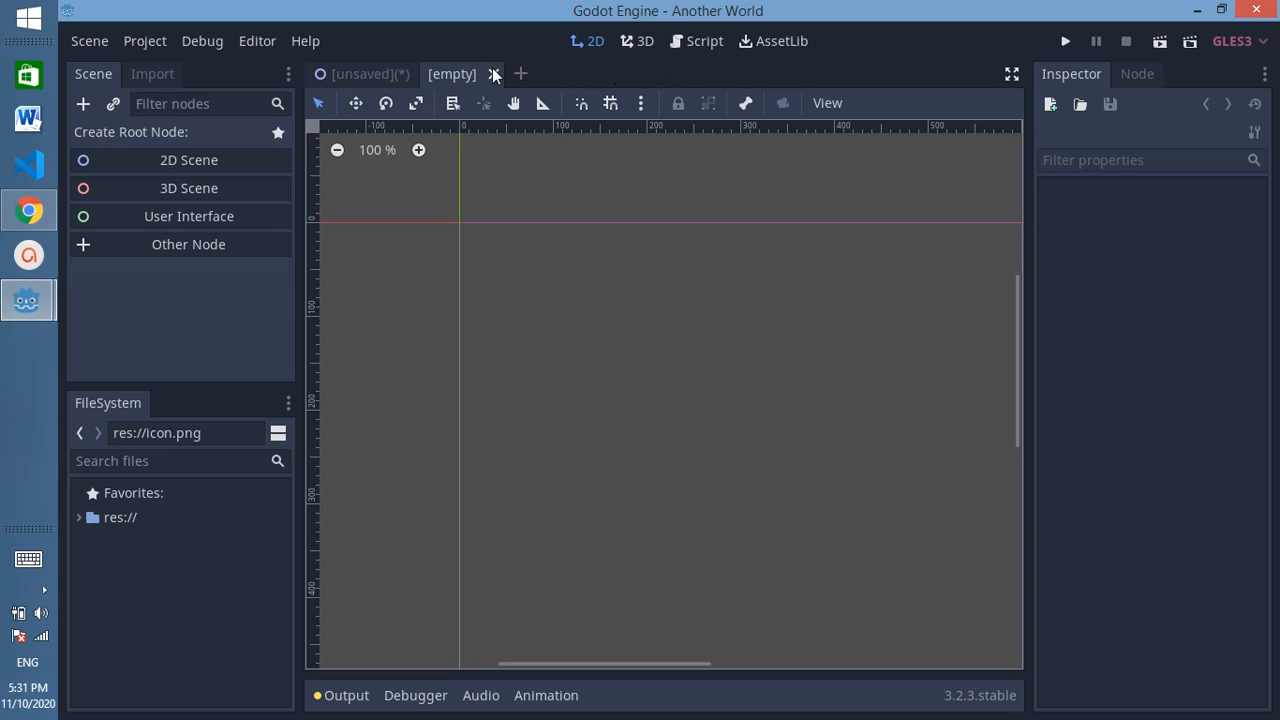
left_click(494, 74)
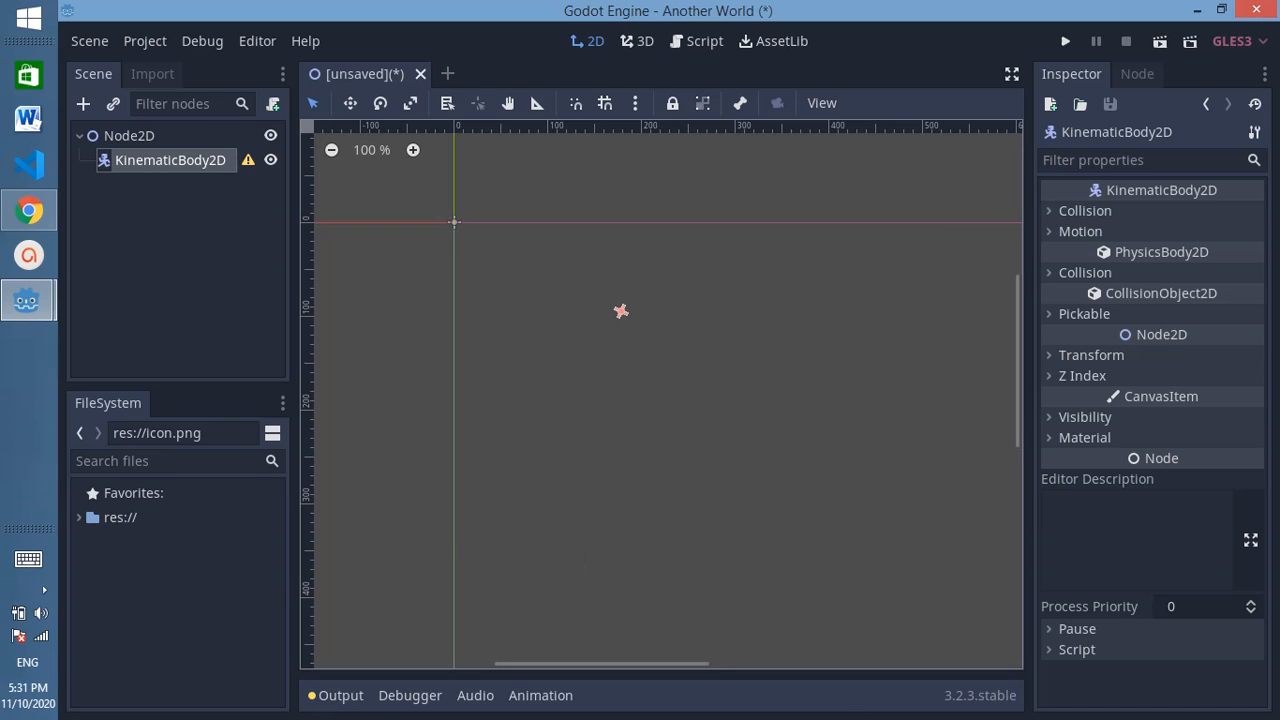
Review the output log, and examine the debugger's stack frames and error list
left_click(343, 698)
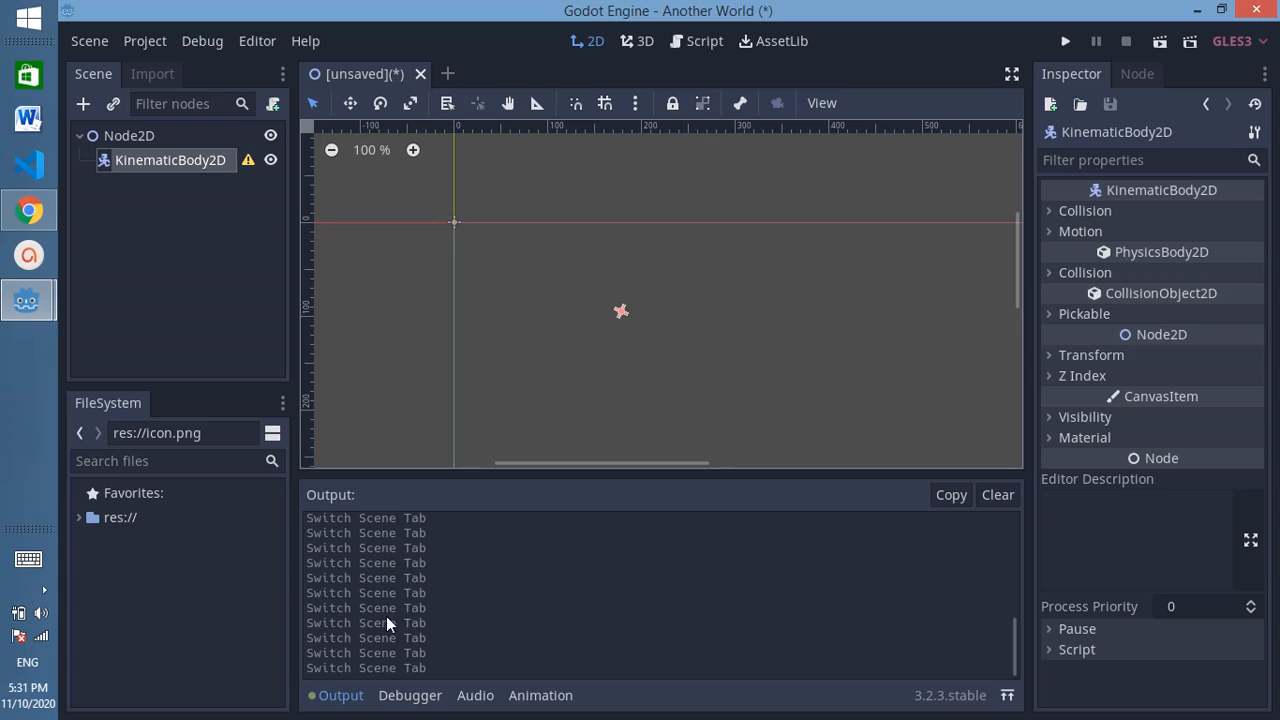
left_click_drag(1016, 648, 1040, 698)
left_click(410, 697)
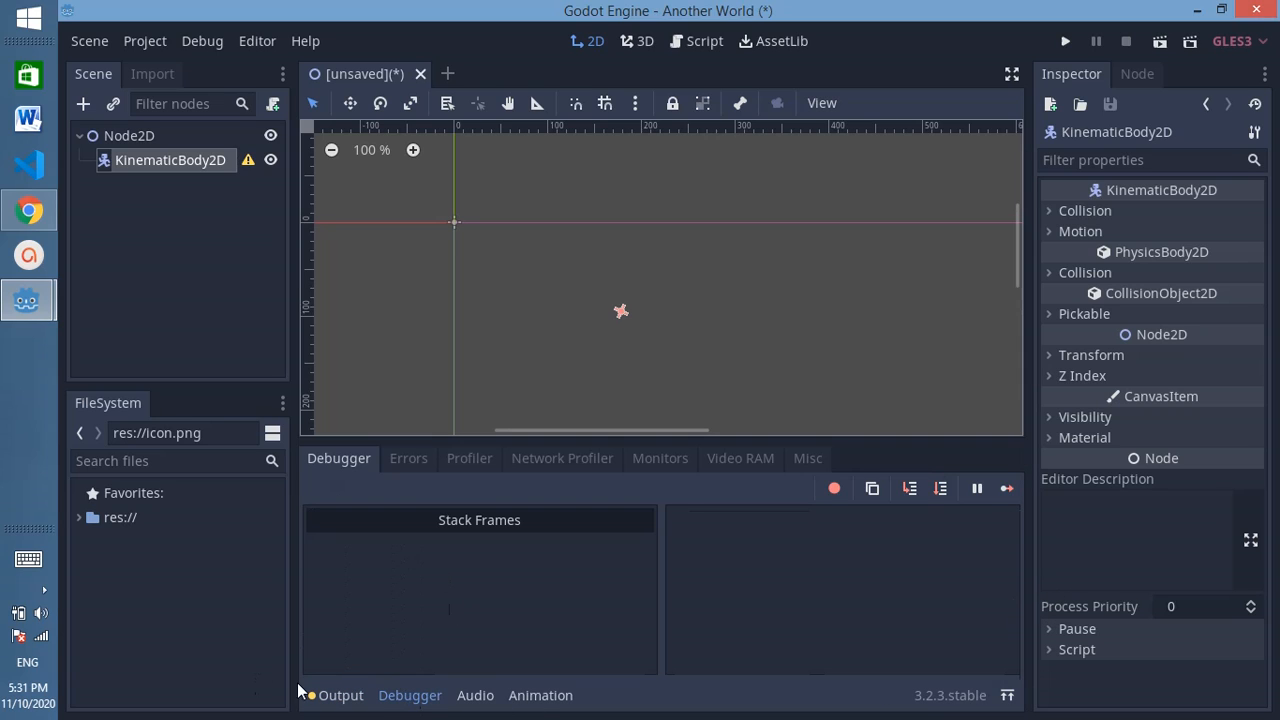
left_click(405, 460)
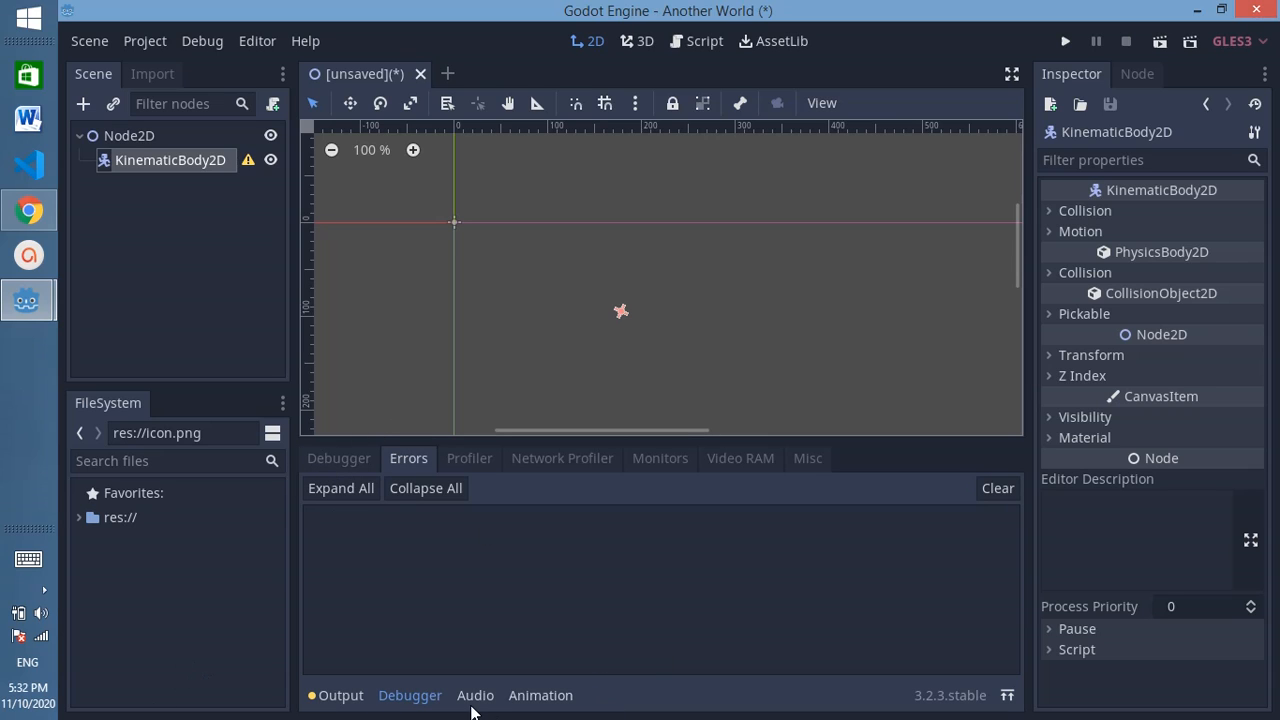
Examine the audio bus layout and the animation editor, and collapse the lower area to restore the full-height 2D viewport
left_click(476, 695)
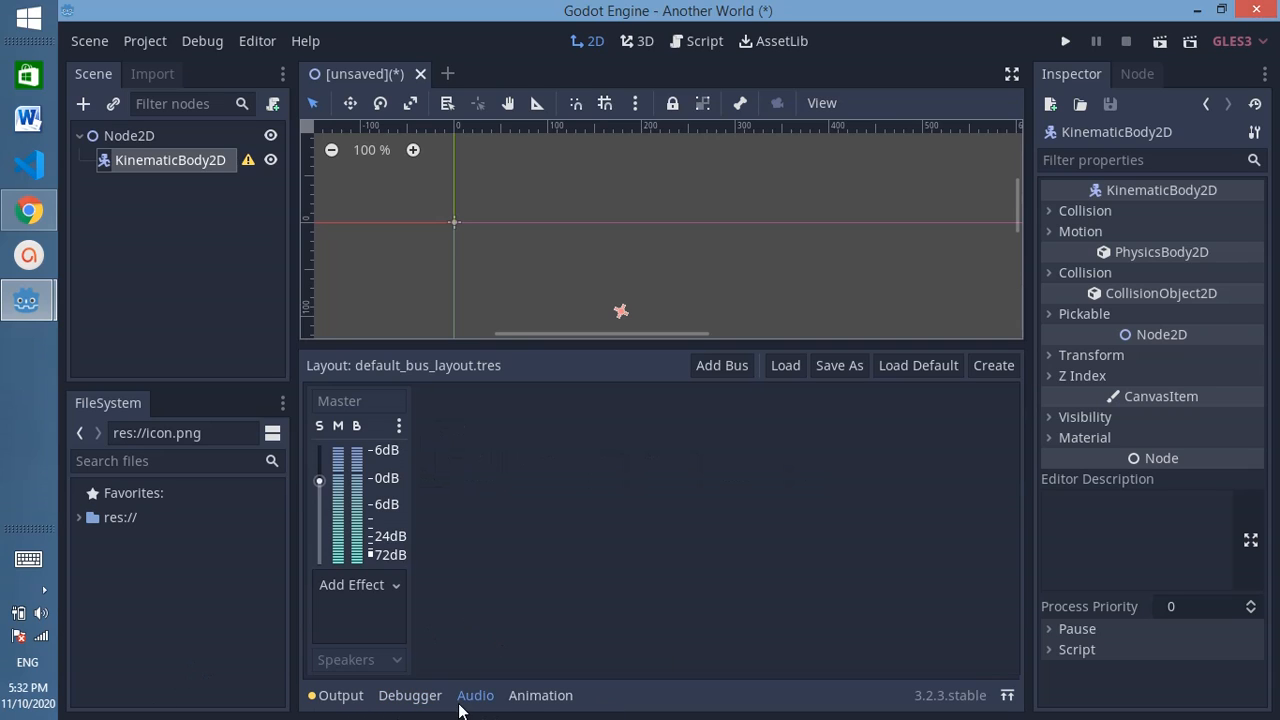
left_click(525, 694)
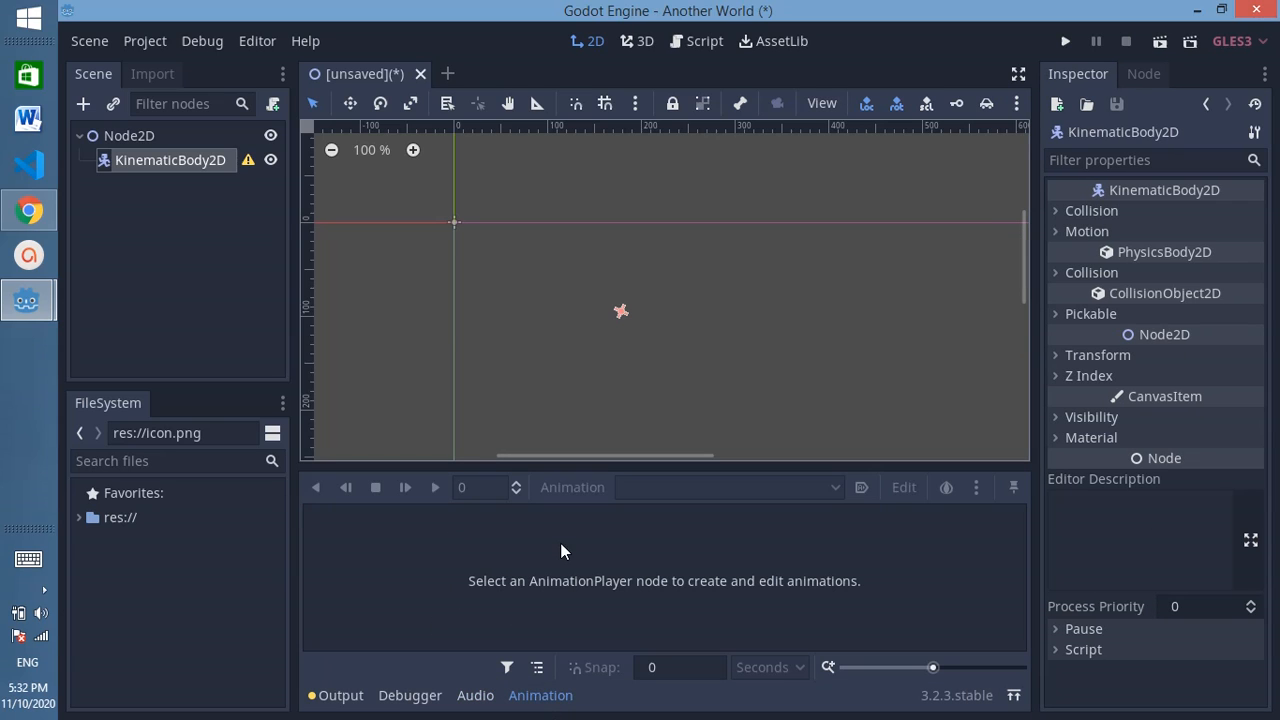
left_click(332, 695)
left_click(332, 695)
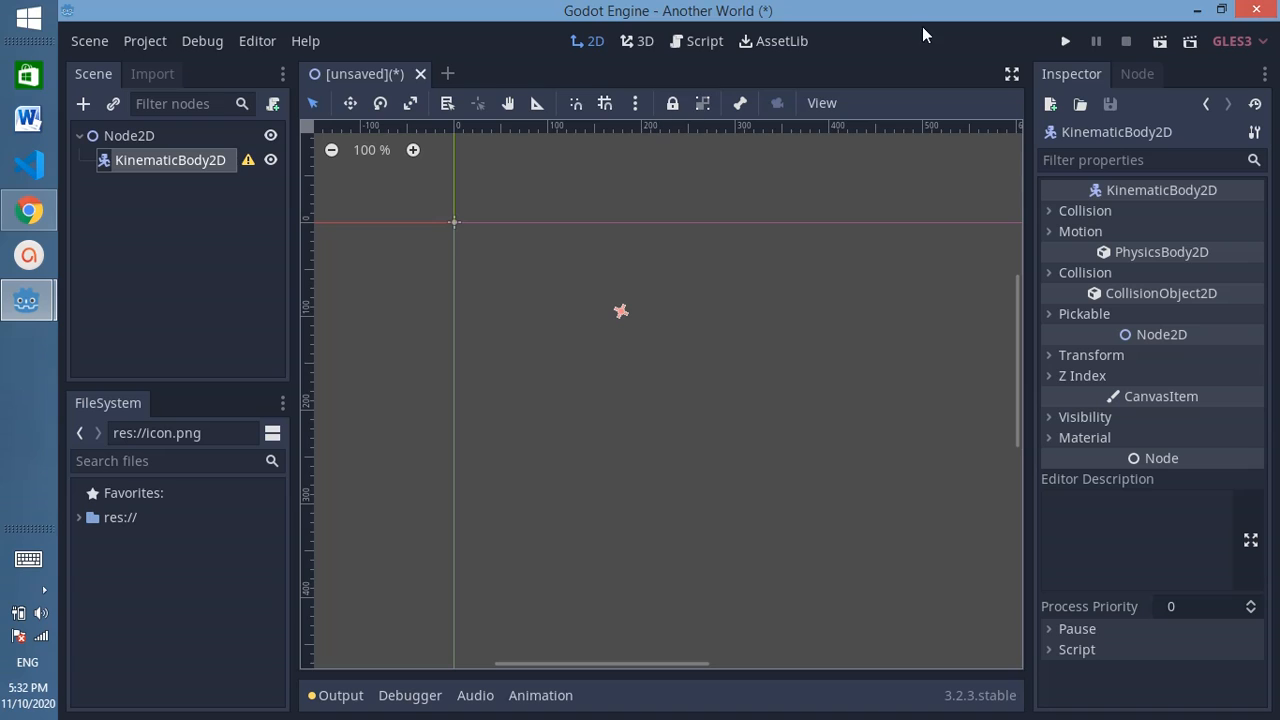
Expand the 2D viewport in distraction-free mode and restore the normal editor layout
left_click(1015, 82)
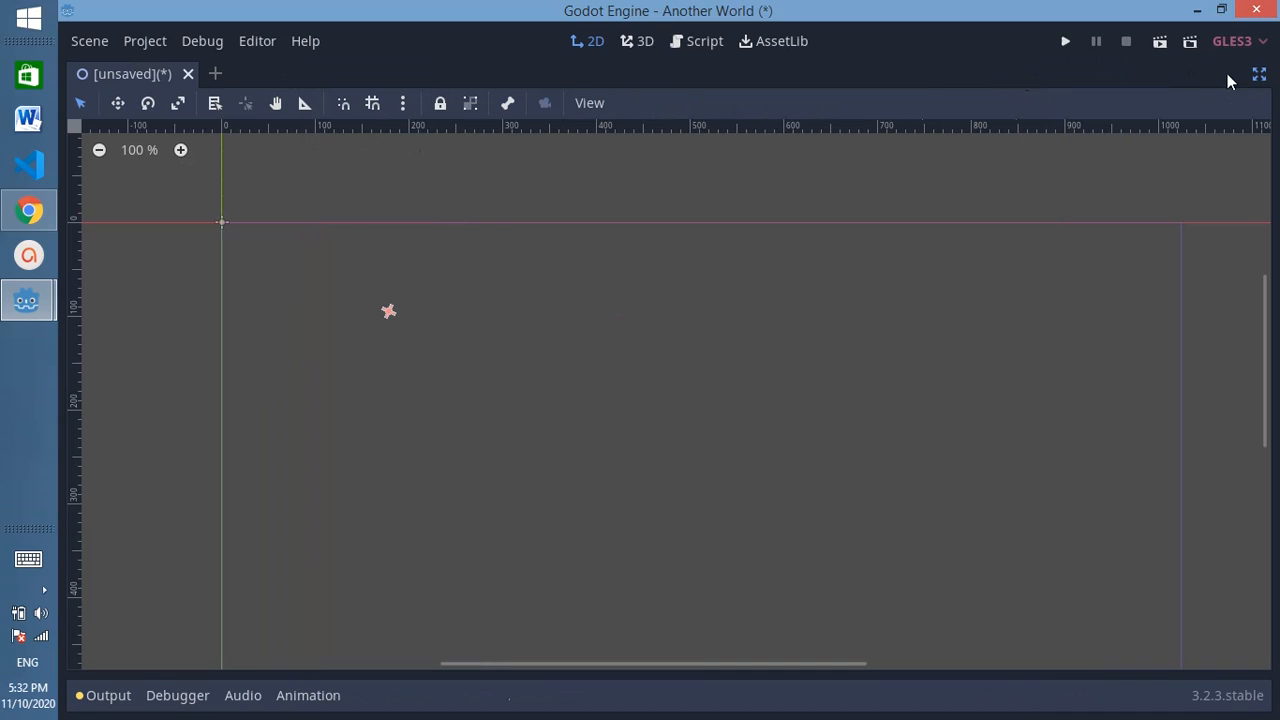
left_click(1256, 76)
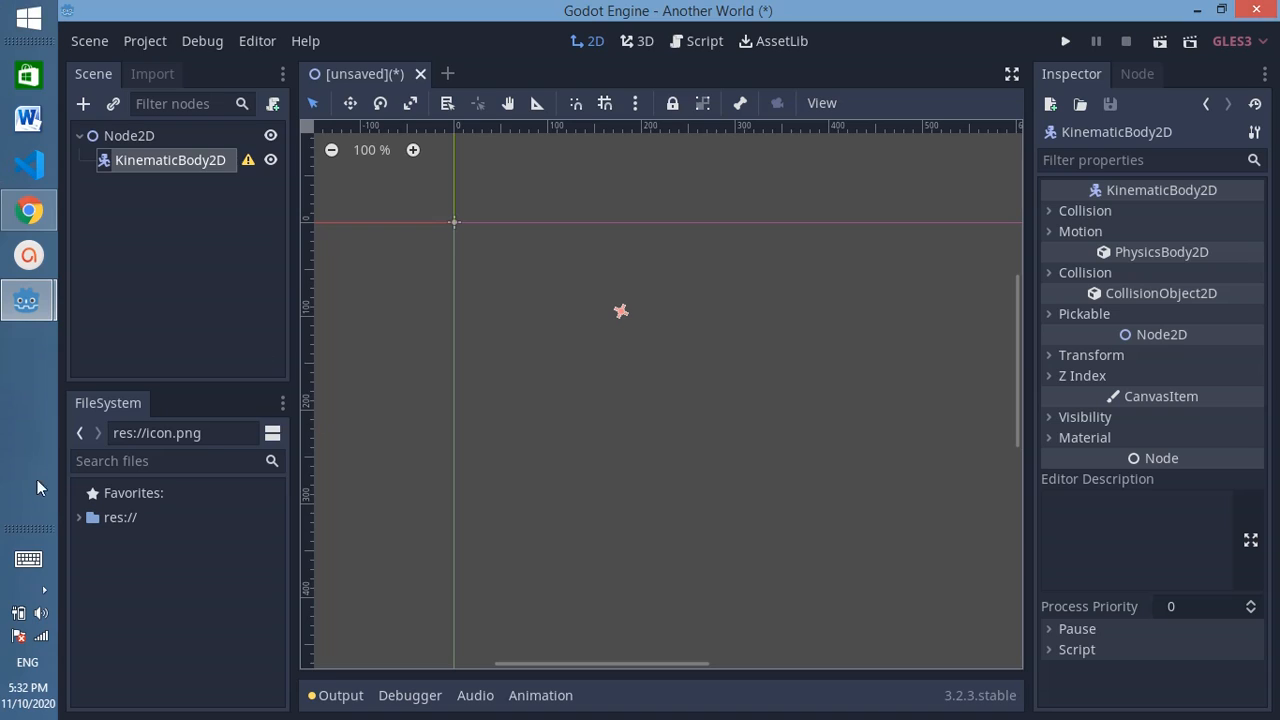